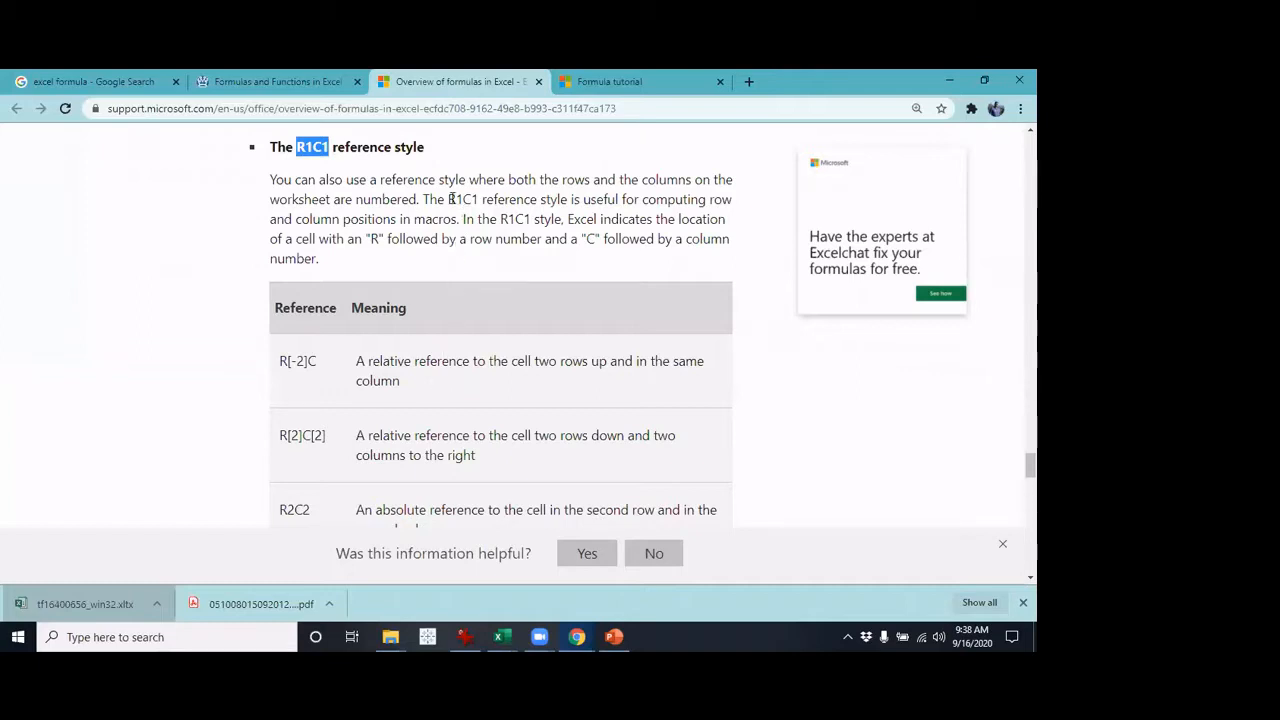
Read the R1C1 reference style section and its table of reference examples on the Microsoft support page
left_click_drag(449, 199, 483, 199)
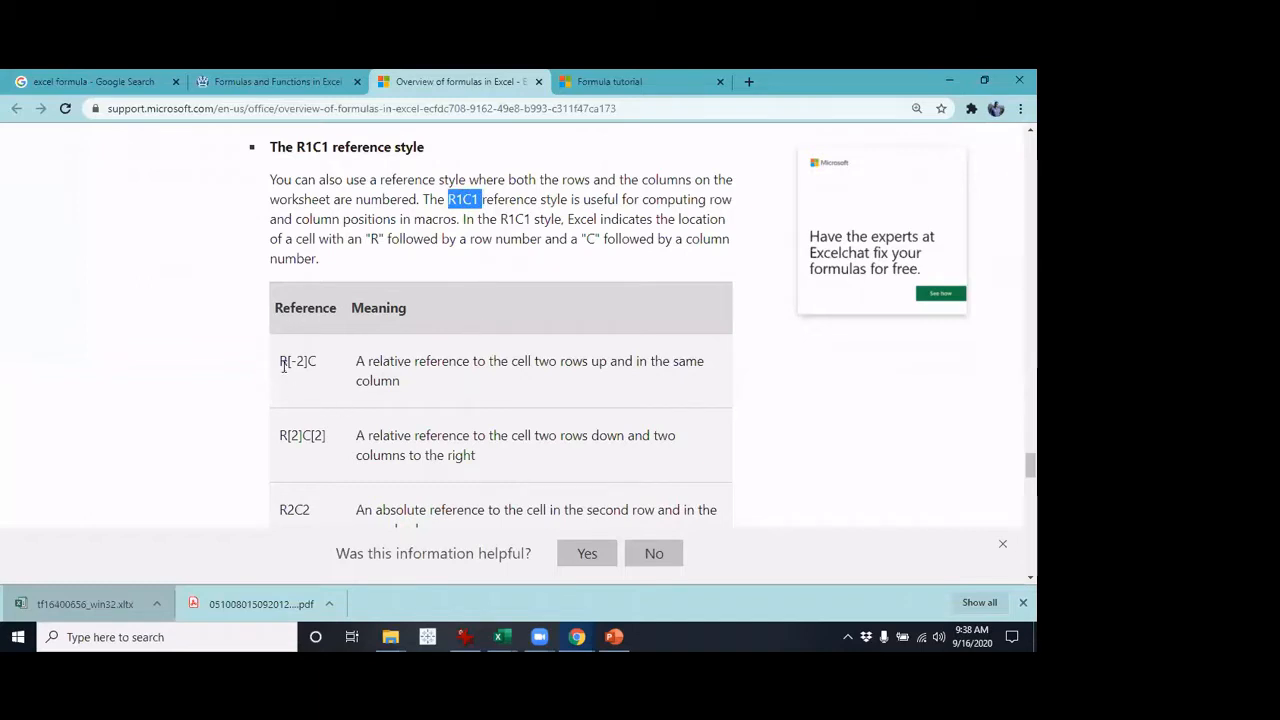
left_click_drag(289, 362, 282, 362)
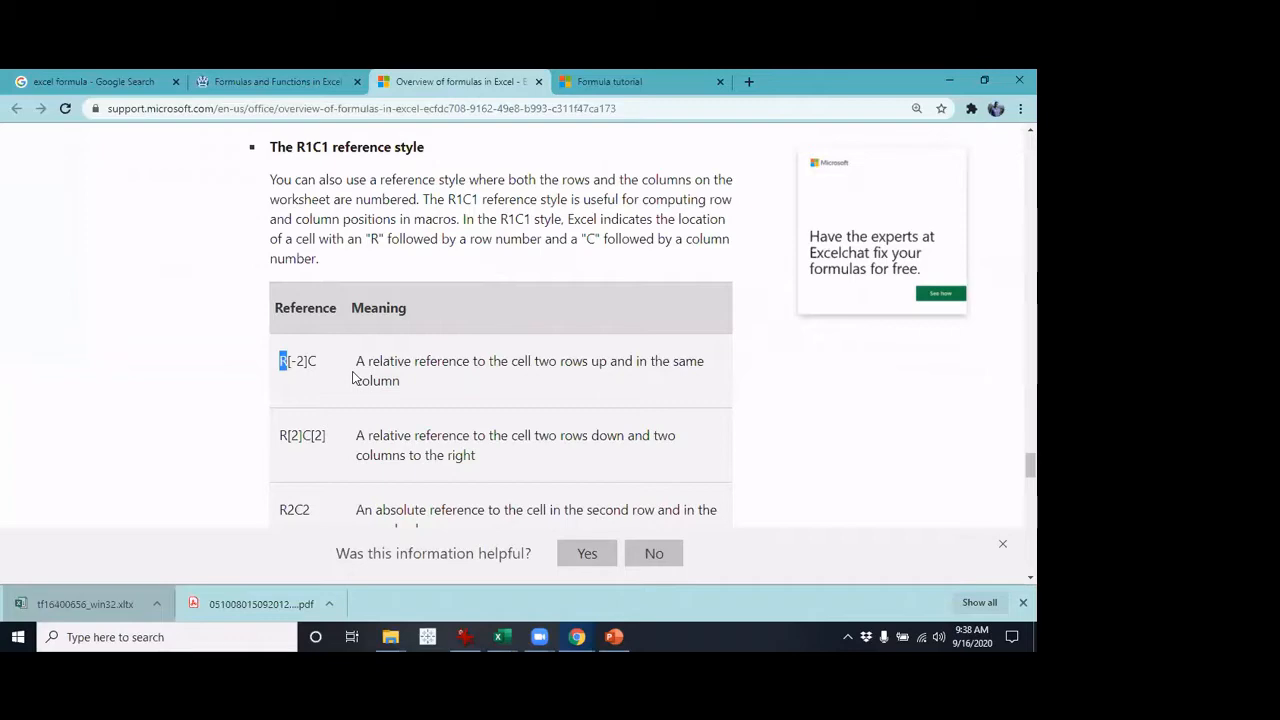
scroll(354, 380, "down", 1)
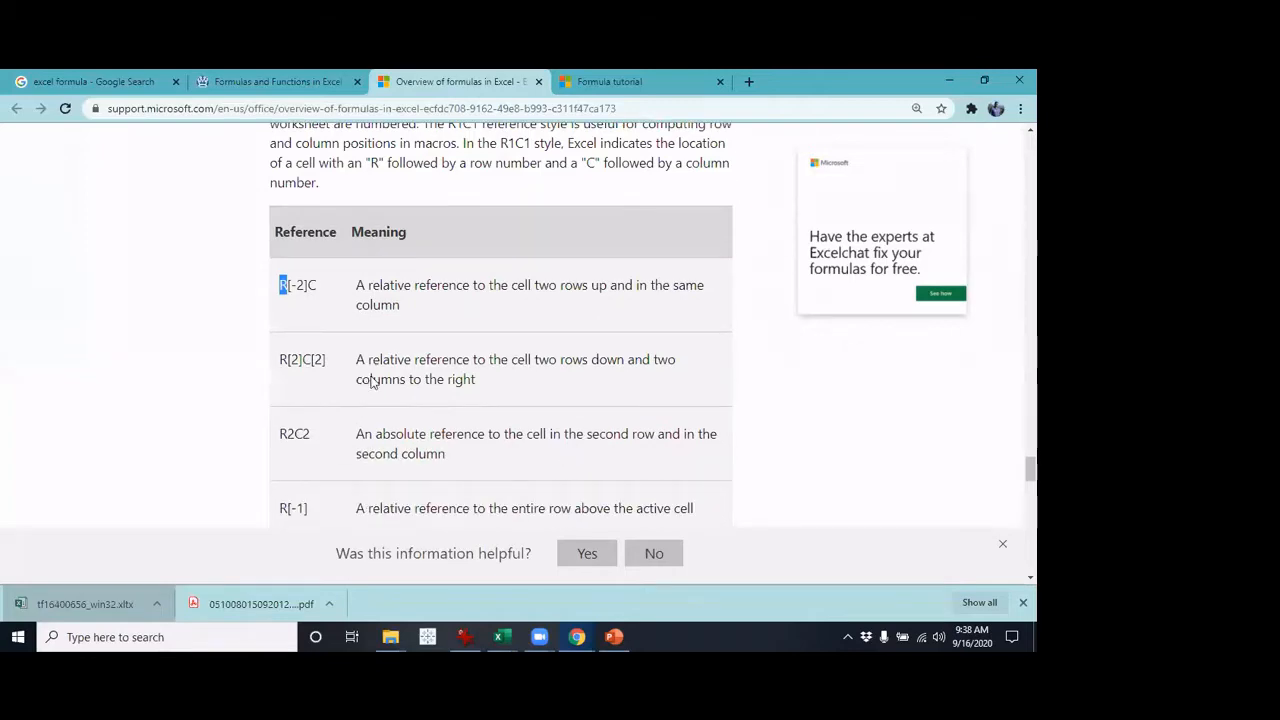
scroll(378, 390, "down", 2)
scroll(380, 390, "up", 3)
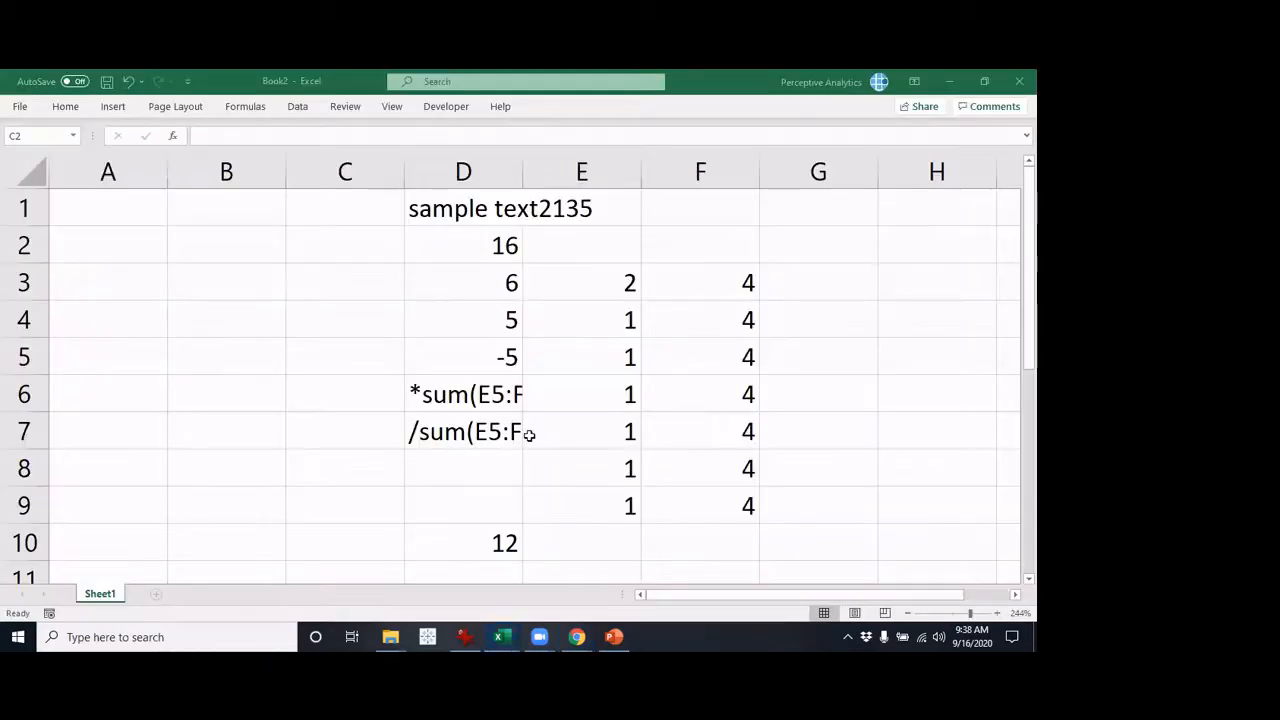
Switch to the Book2 workbook in Excel and enable the R1C1 reference style in the formula options
key("alt+Tab")
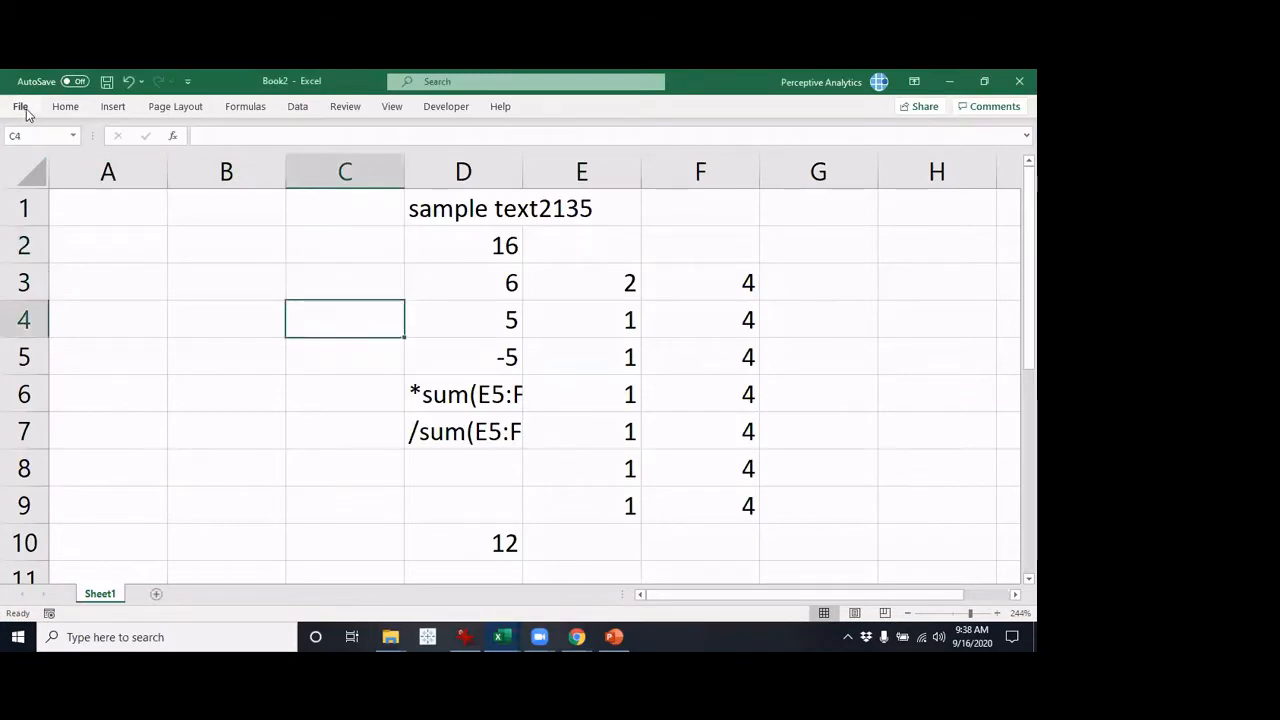
left_click(26, 111)
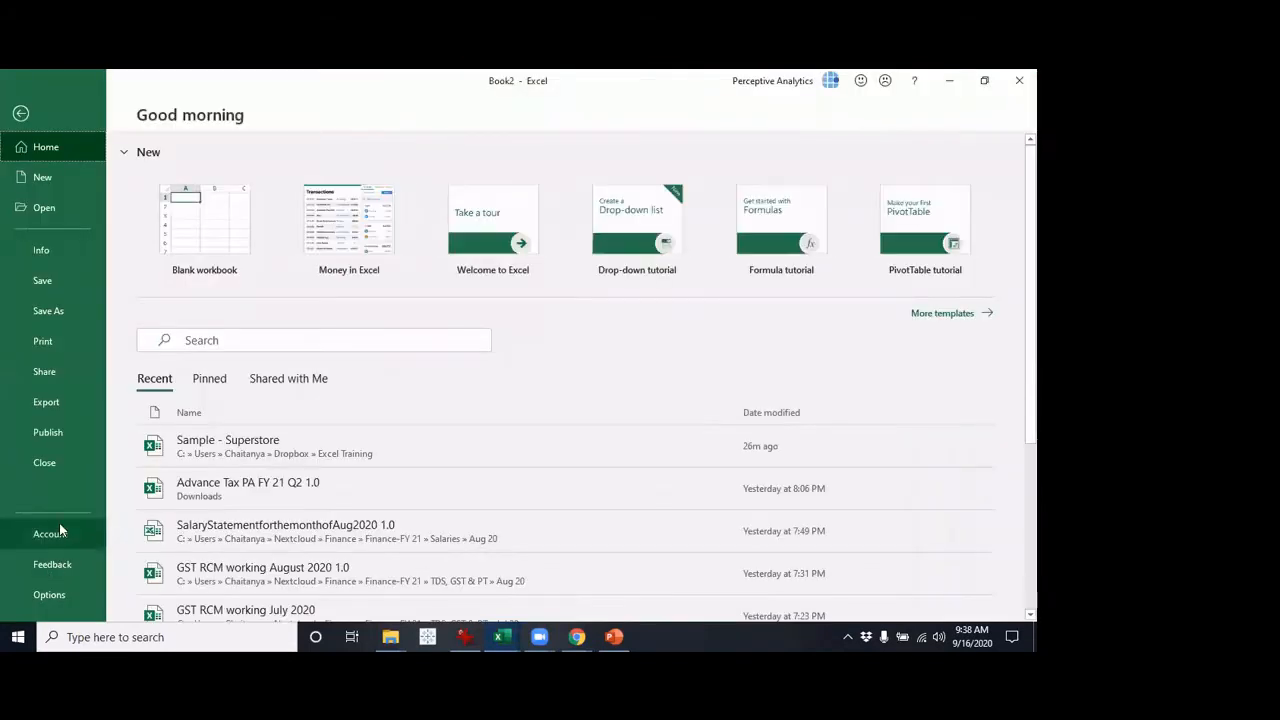
left_click(54, 599)
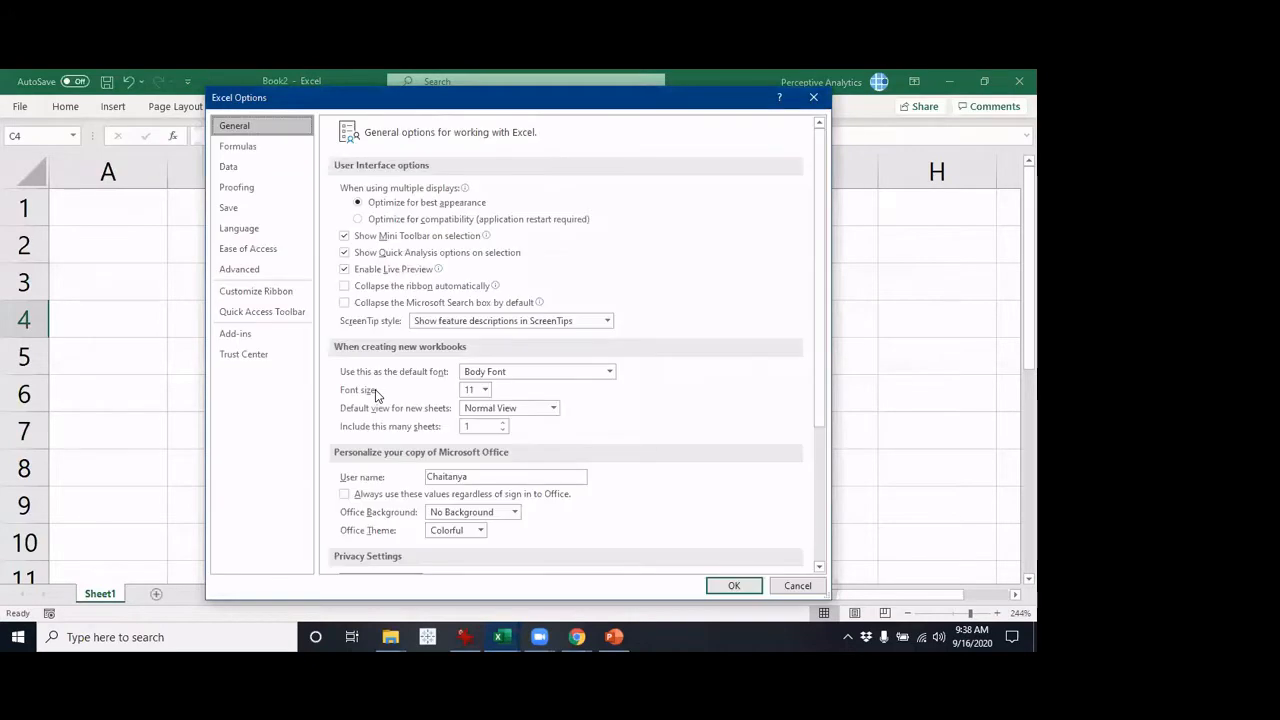
left_click(276, 148)
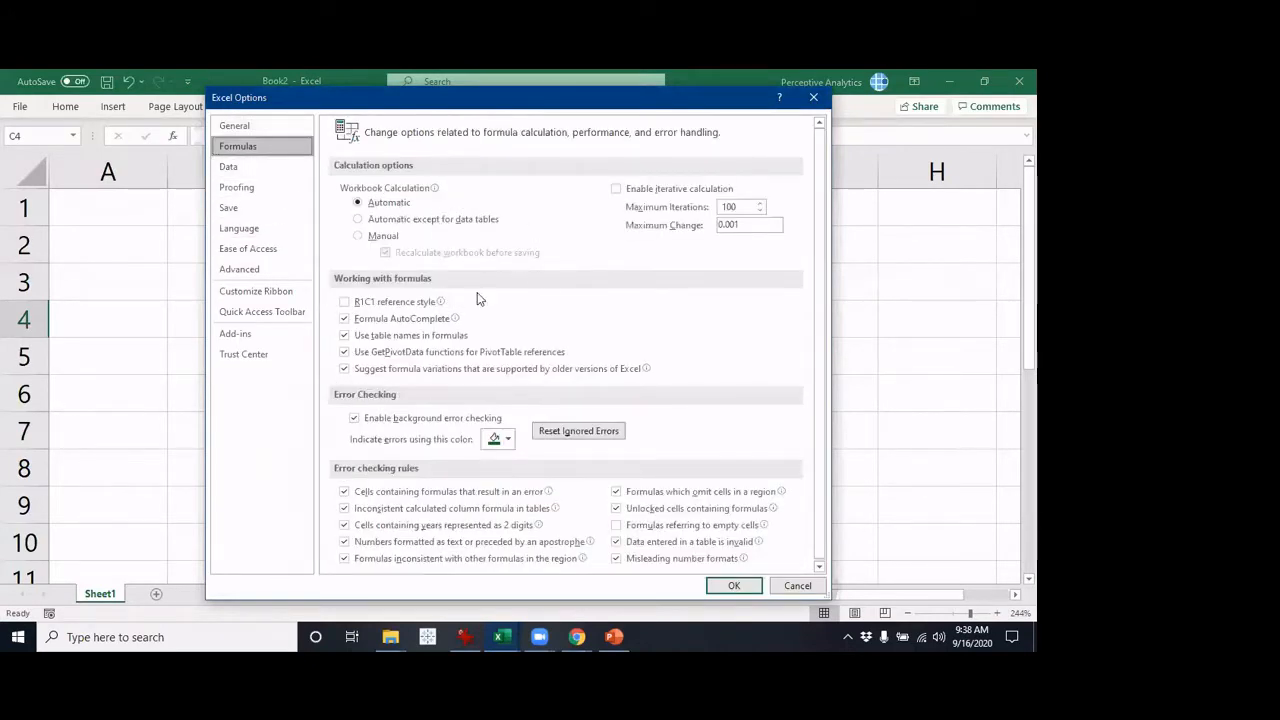
left_click(344, 301)
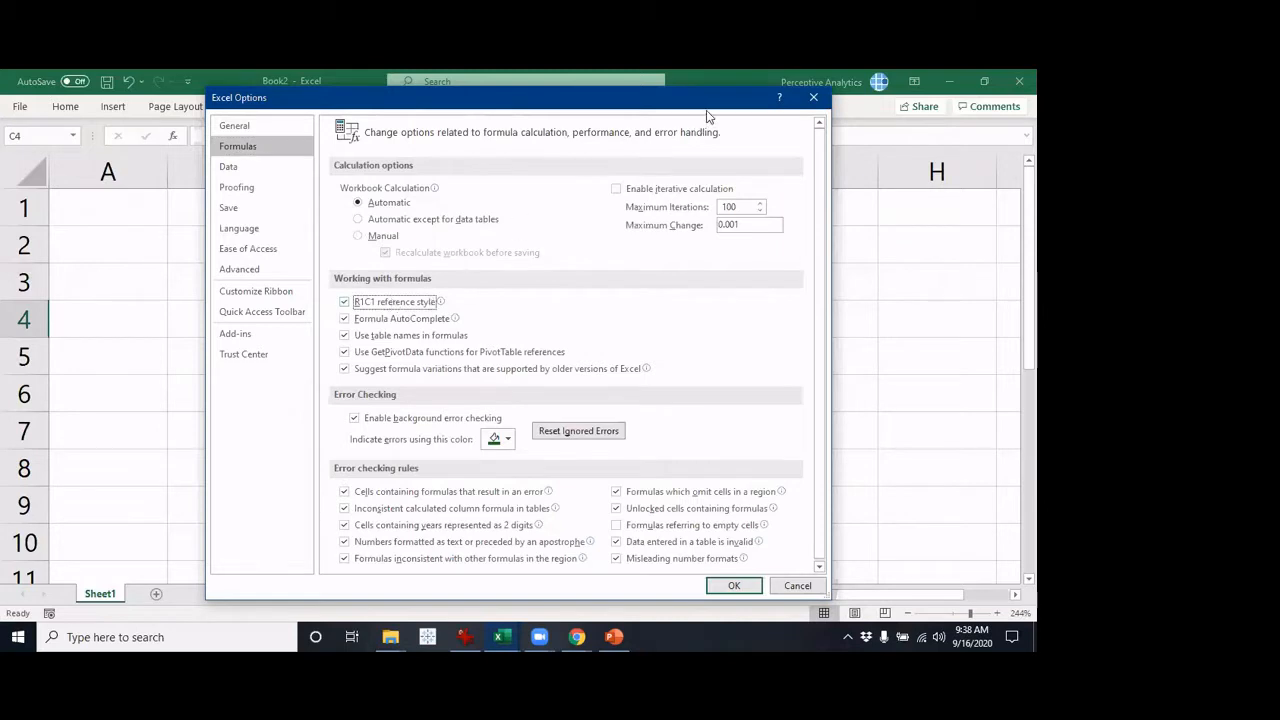
left_click_drag(706, 100, 716, 84)
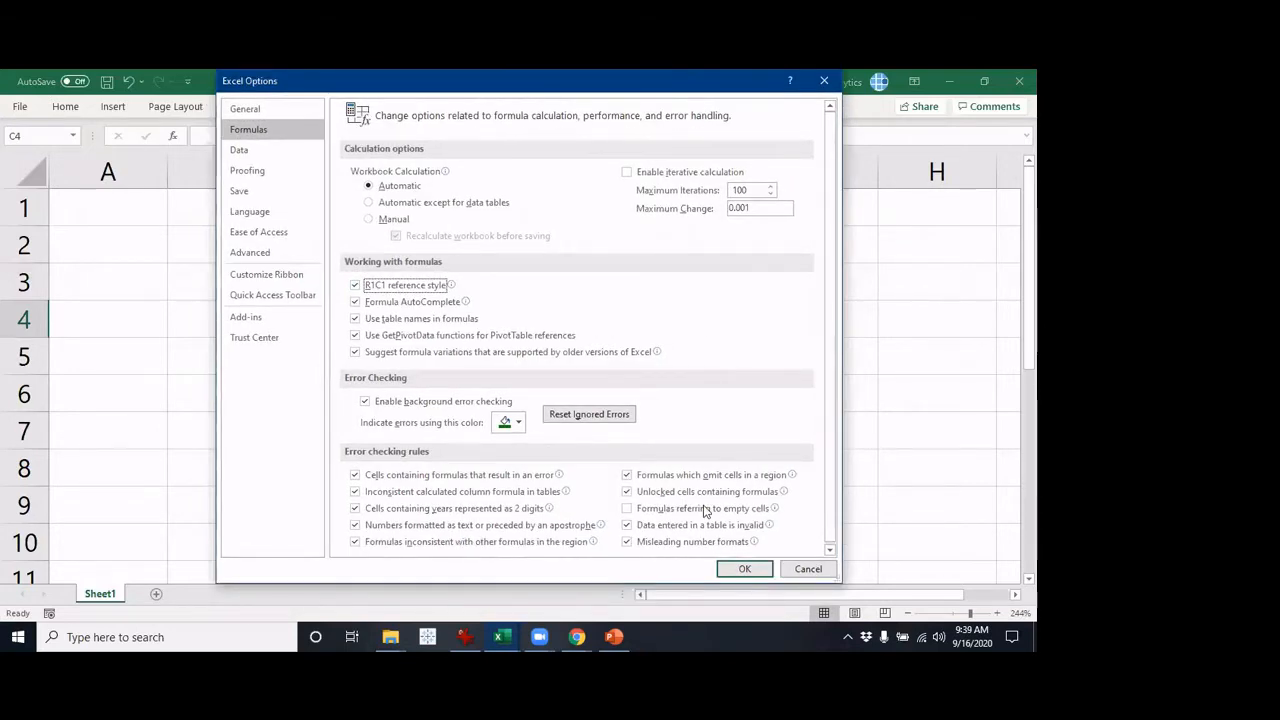
left_click(744, 568)
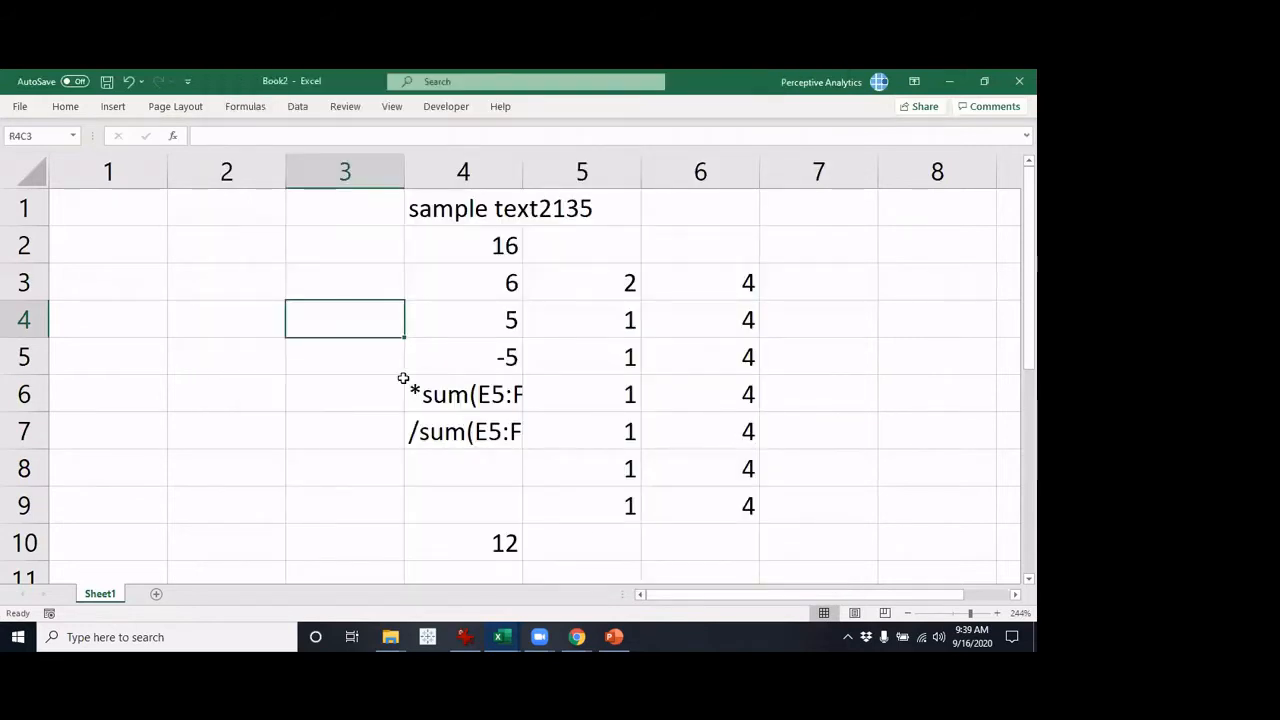
Inspect how the SUM formula in row 2, column 4 is written in R1C1 notation
double_click(502, 245)
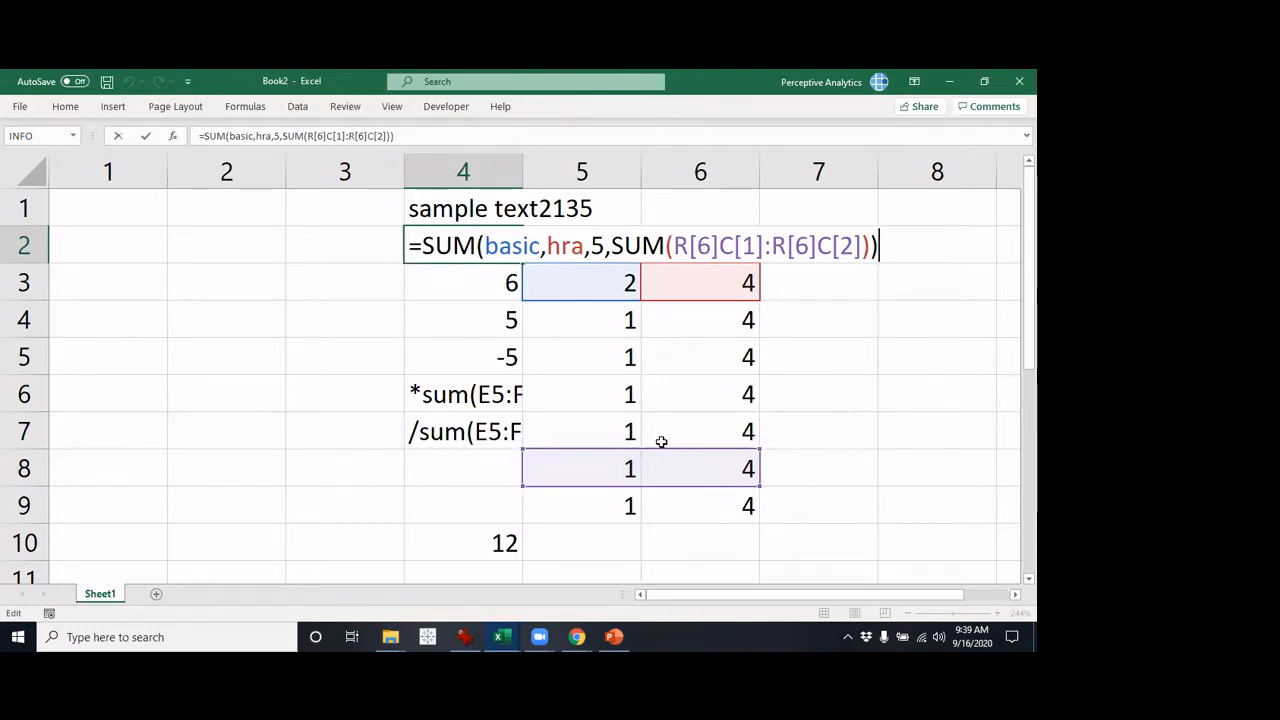
key("ctrl+Return")
Try entering the A1-style formula =sum(a1:b2) in the cell at row 5, column 2
left_click(217, 354)
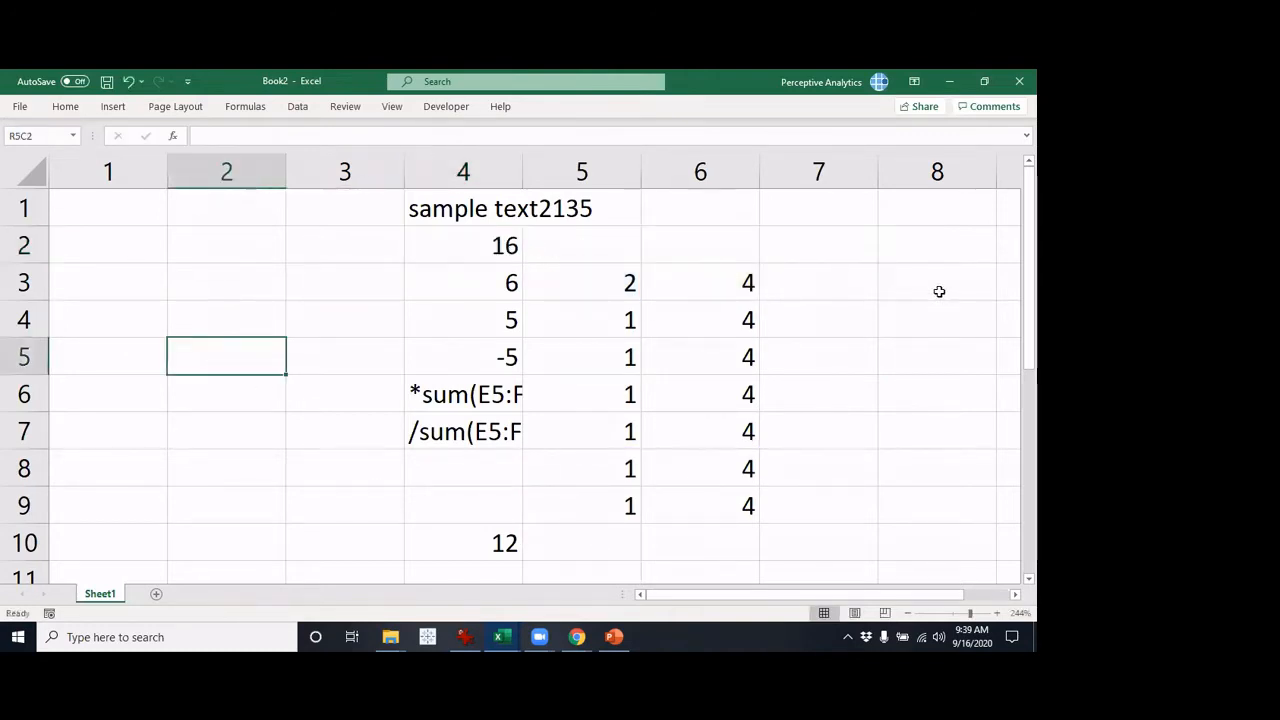
type("=")
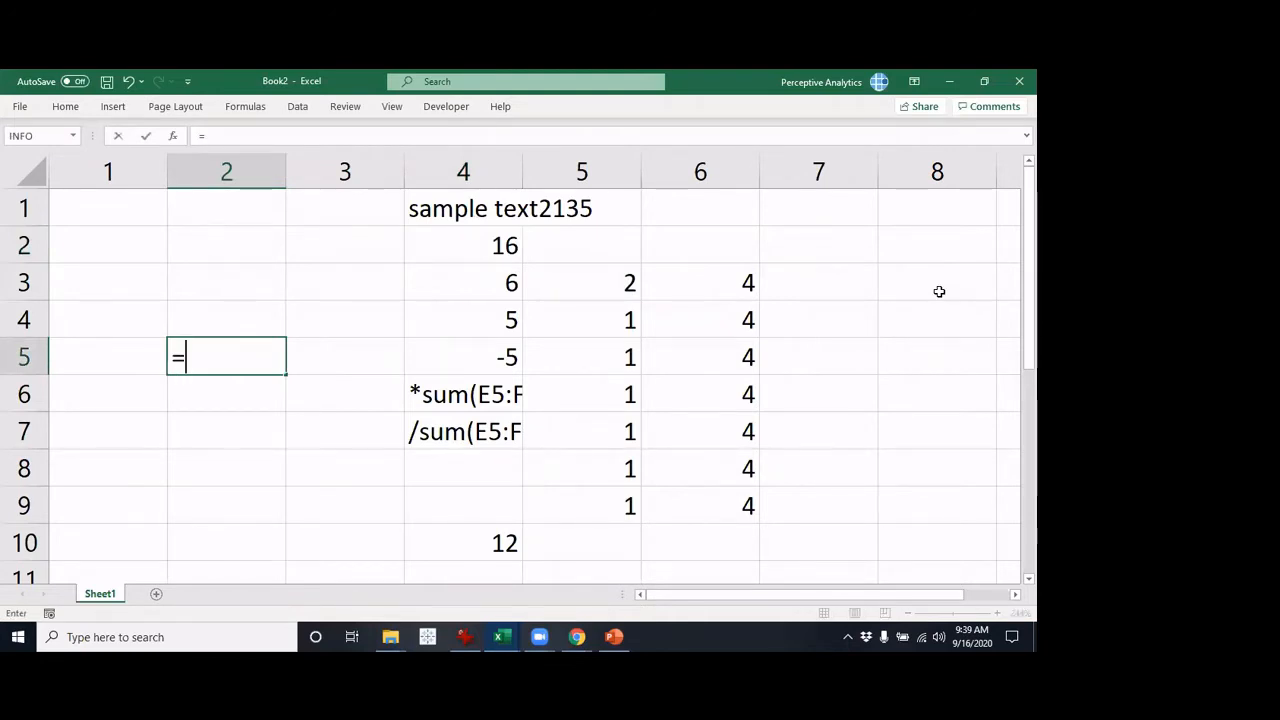
type("a1")
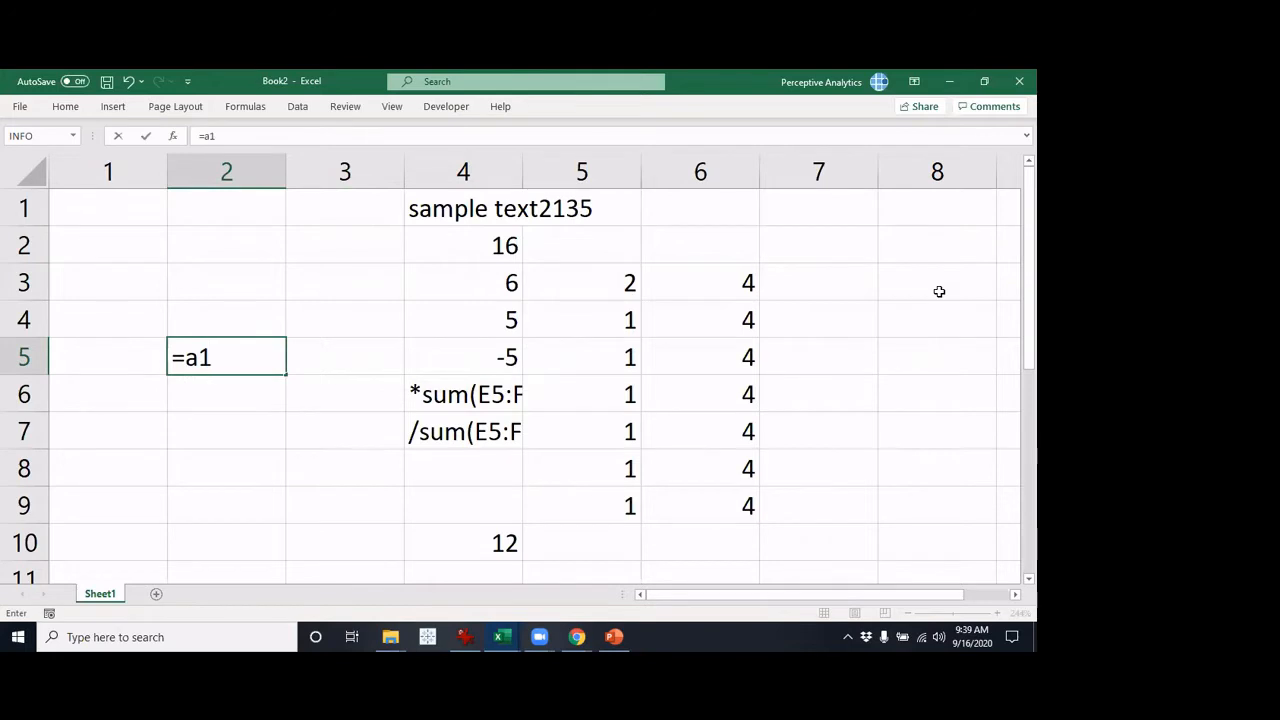
key("BackSpace")
key("BackSpace")
type("sum(")
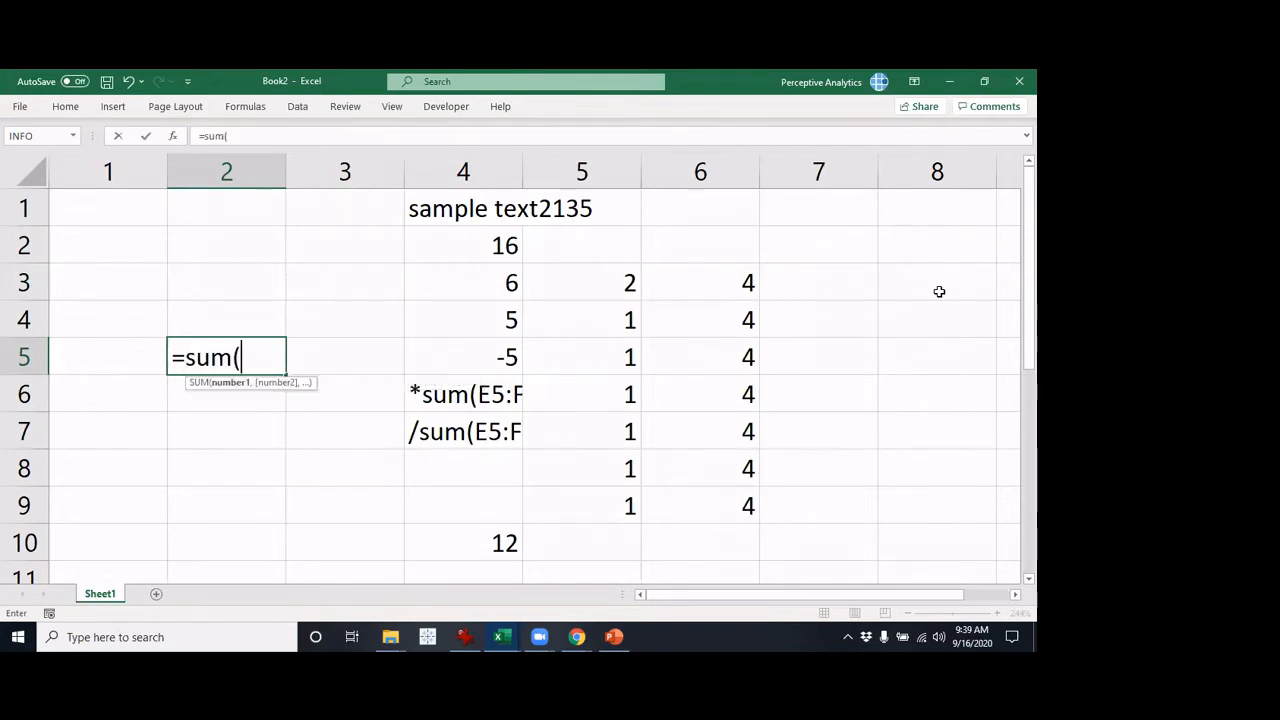
type("a1:b2")
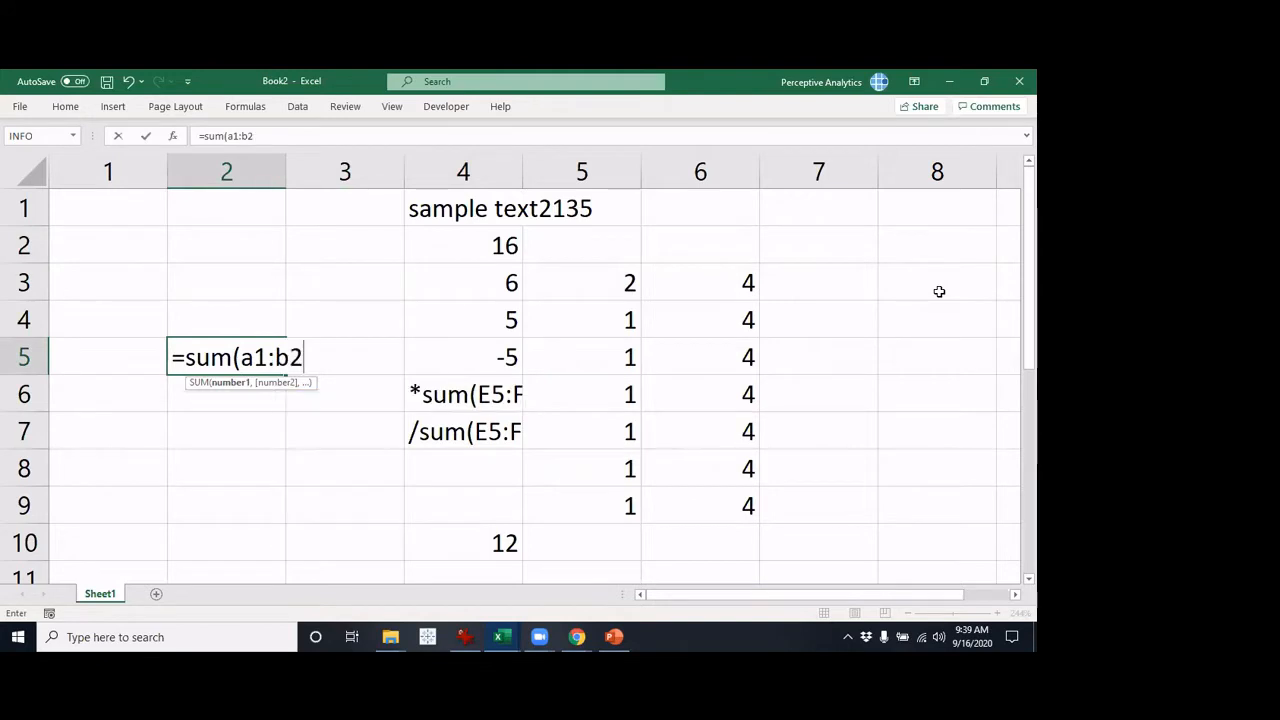
key("Return")
Try replacing the a1:b2 argument with R[3]C:R[3]C[1], cancel the edit, and clear the formula from row 5, column 2
key("Up")
key("F2")
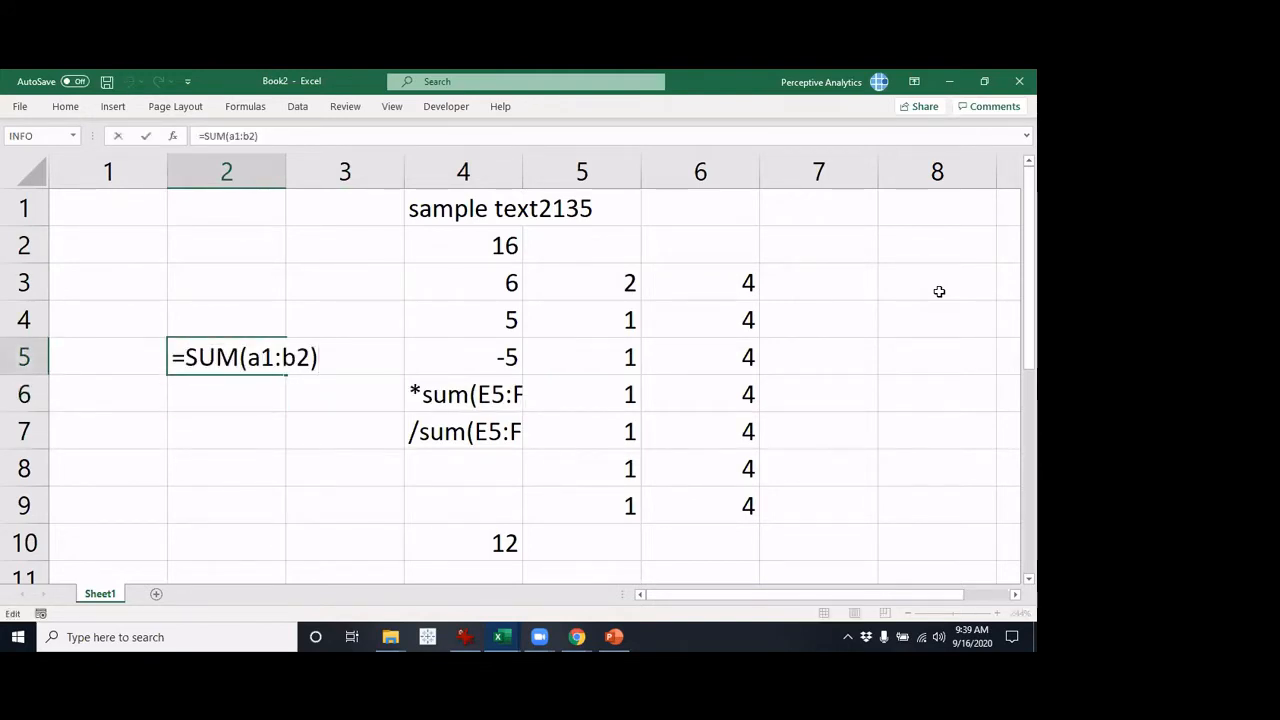
key("Left")
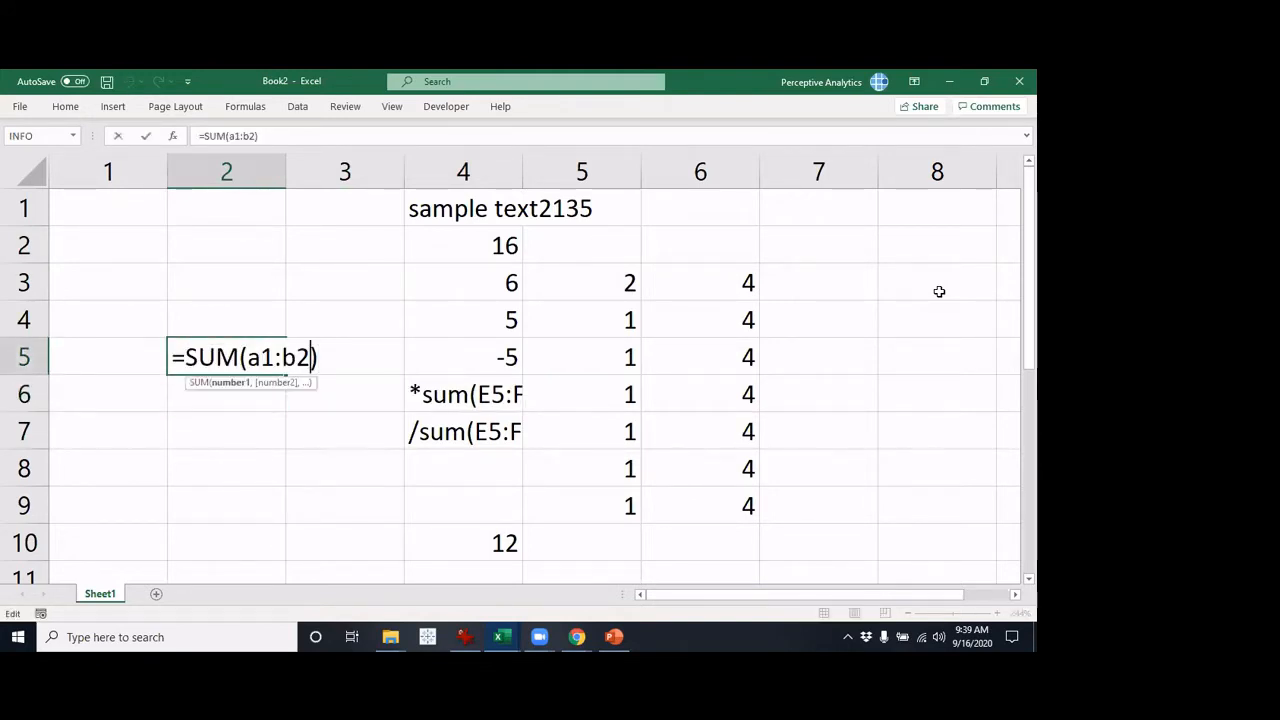
key("shift+Left")
key("shift+Left")
key("shift+Left")
key("shift+Left")
key("shift+Left")
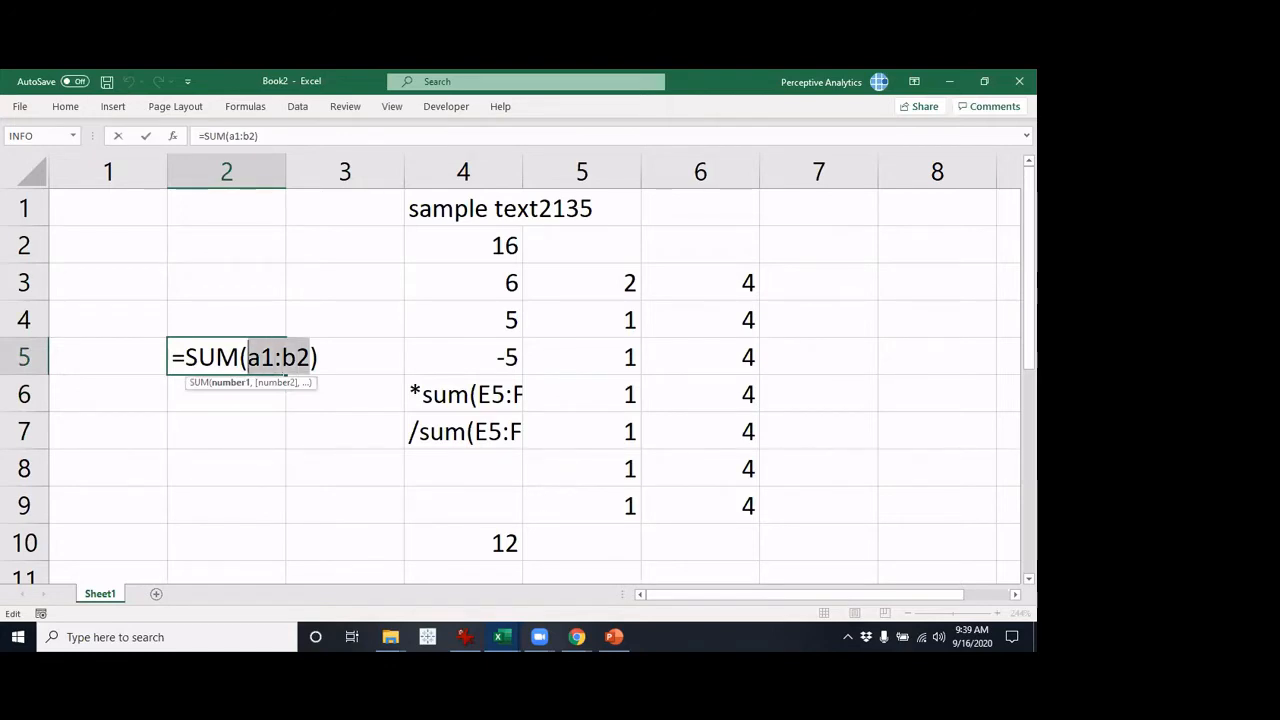
left_click_drag(250, 172, 303, 269)
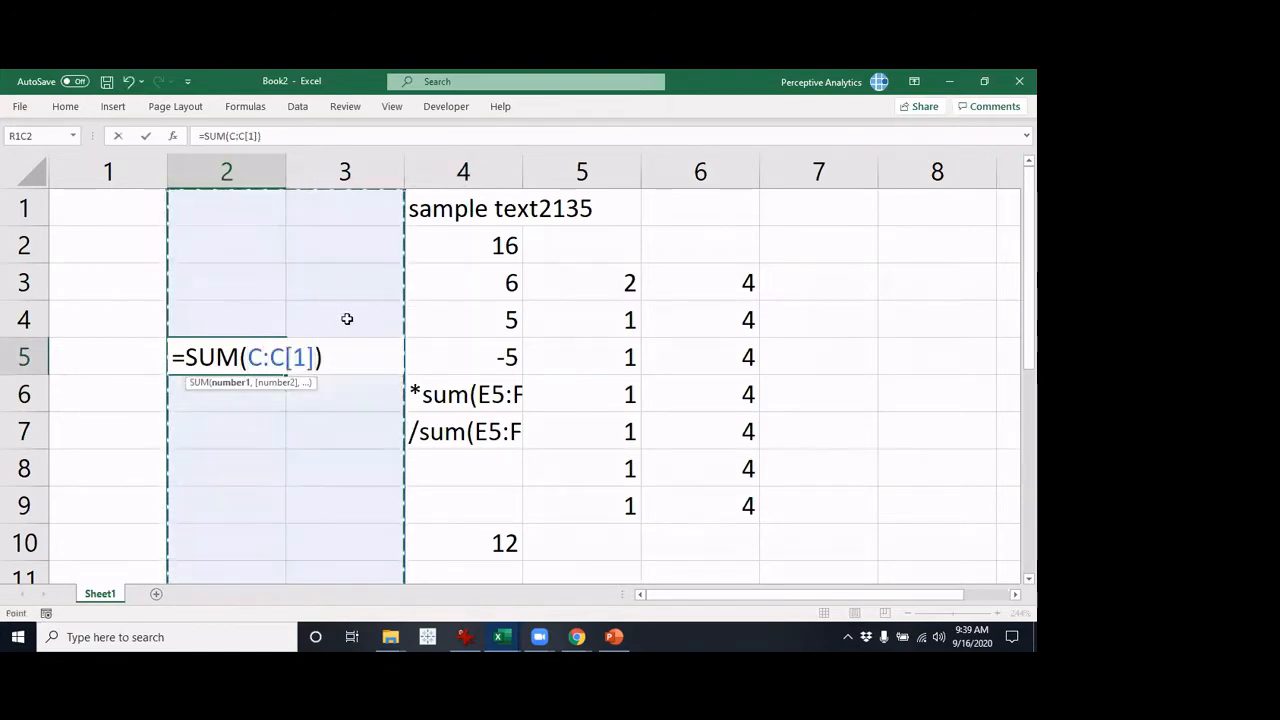
left_click_drag(262, 465, 326, 461)
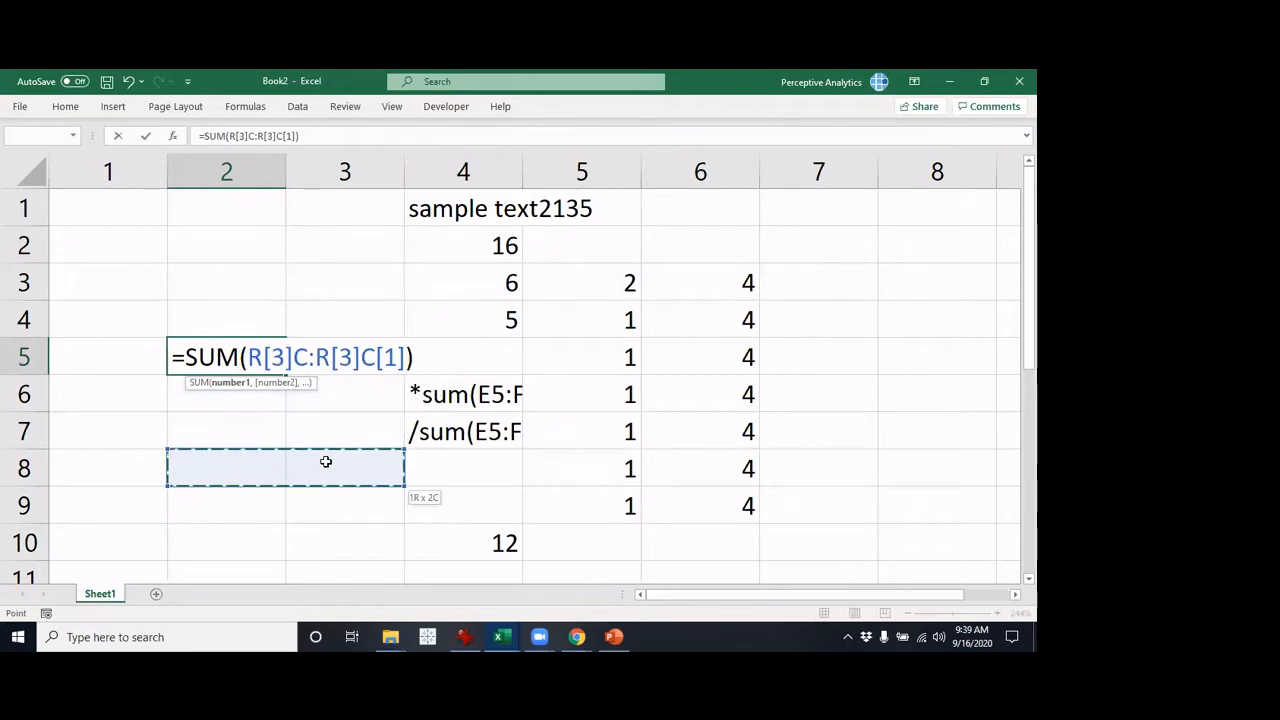
key("Escape")
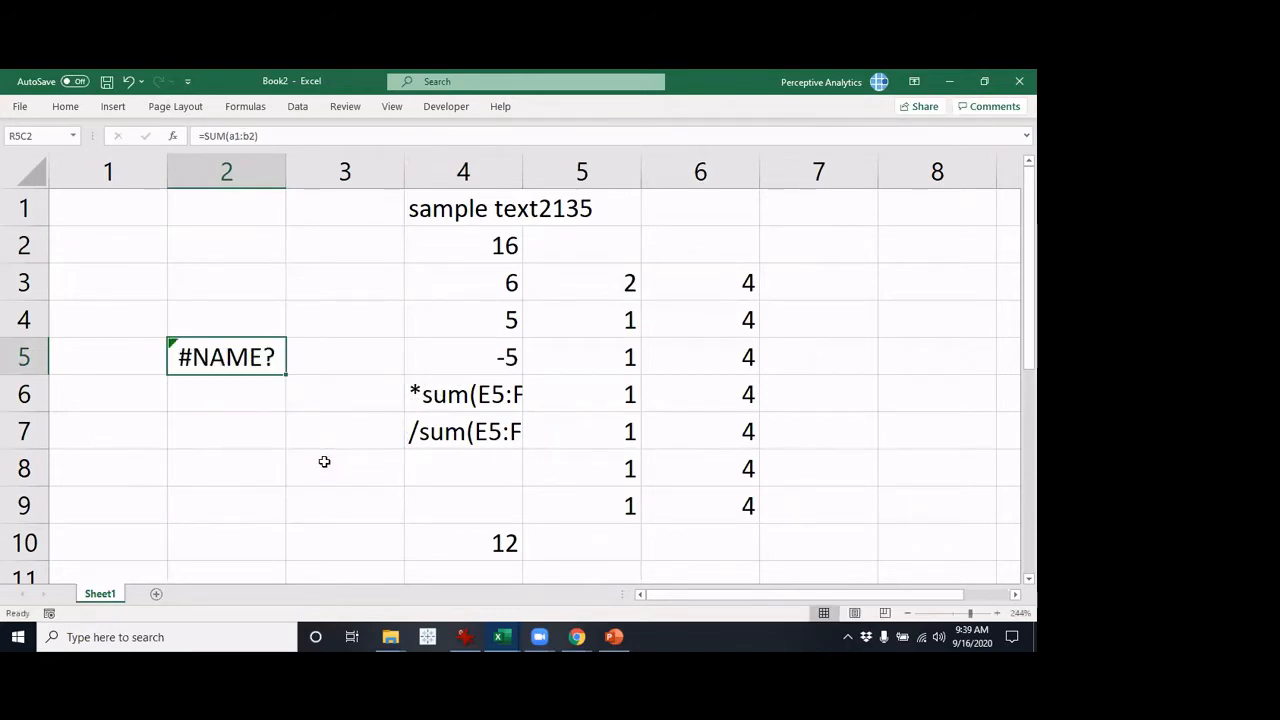
key("Delete")
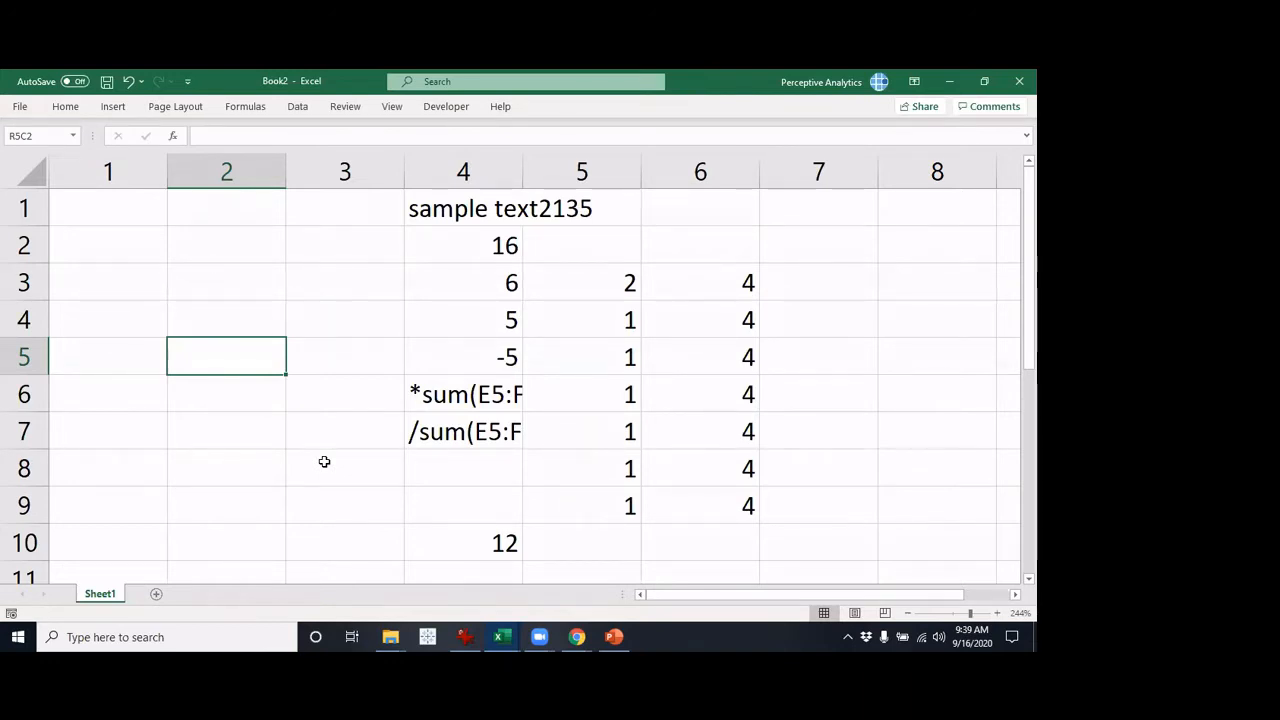
Start a formula in row 5, column 2 and try references to the cells above, to its right and below, and to itself
type("=")
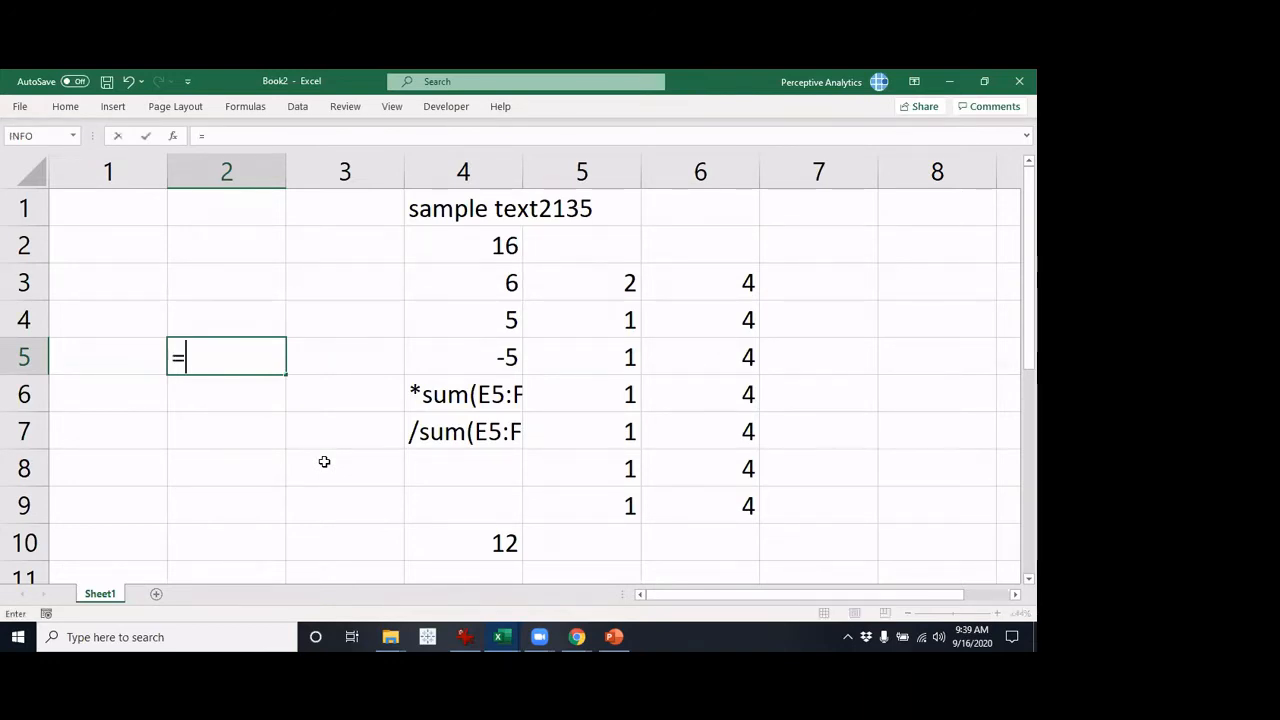
left_click(218, 323)
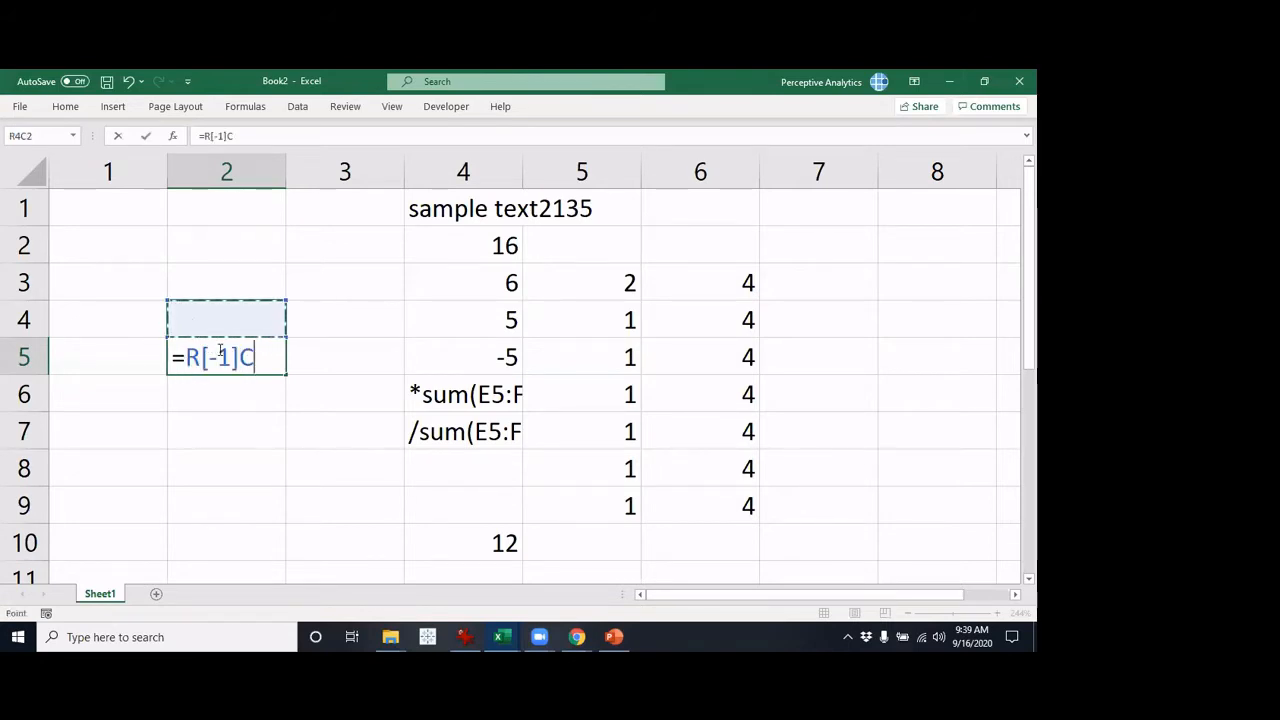
left_click(337, 347)
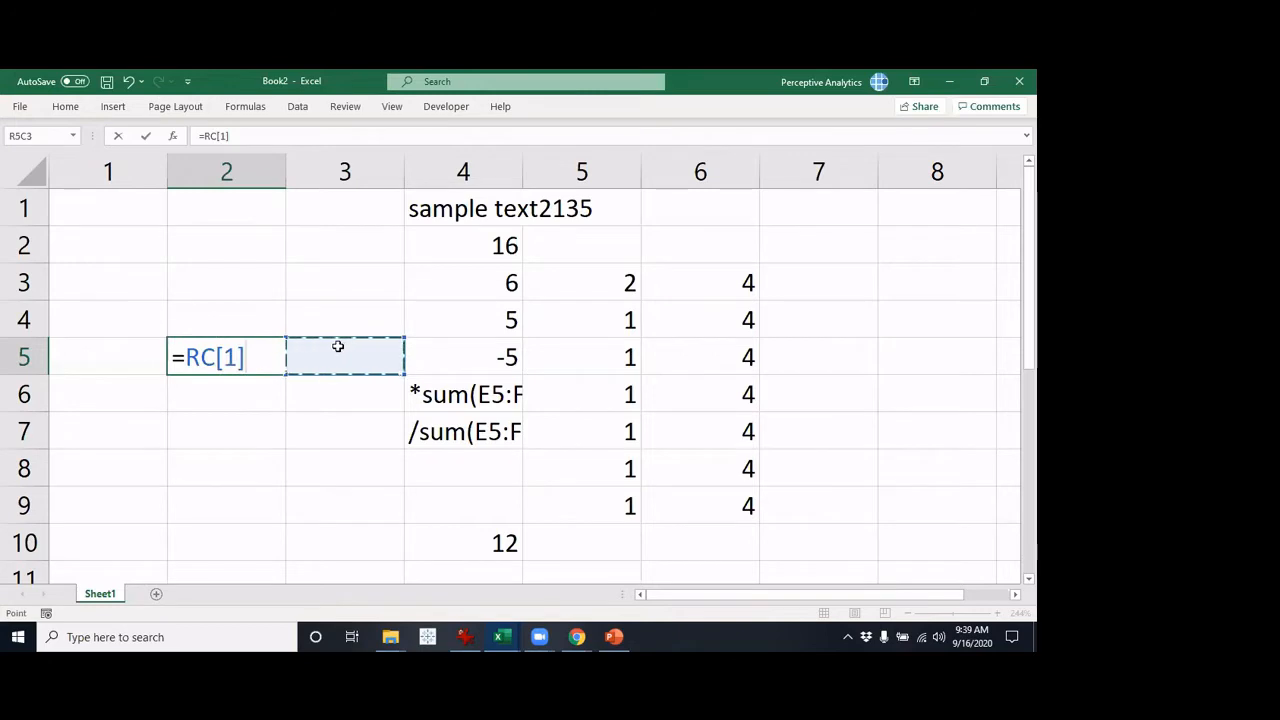
key("Left")
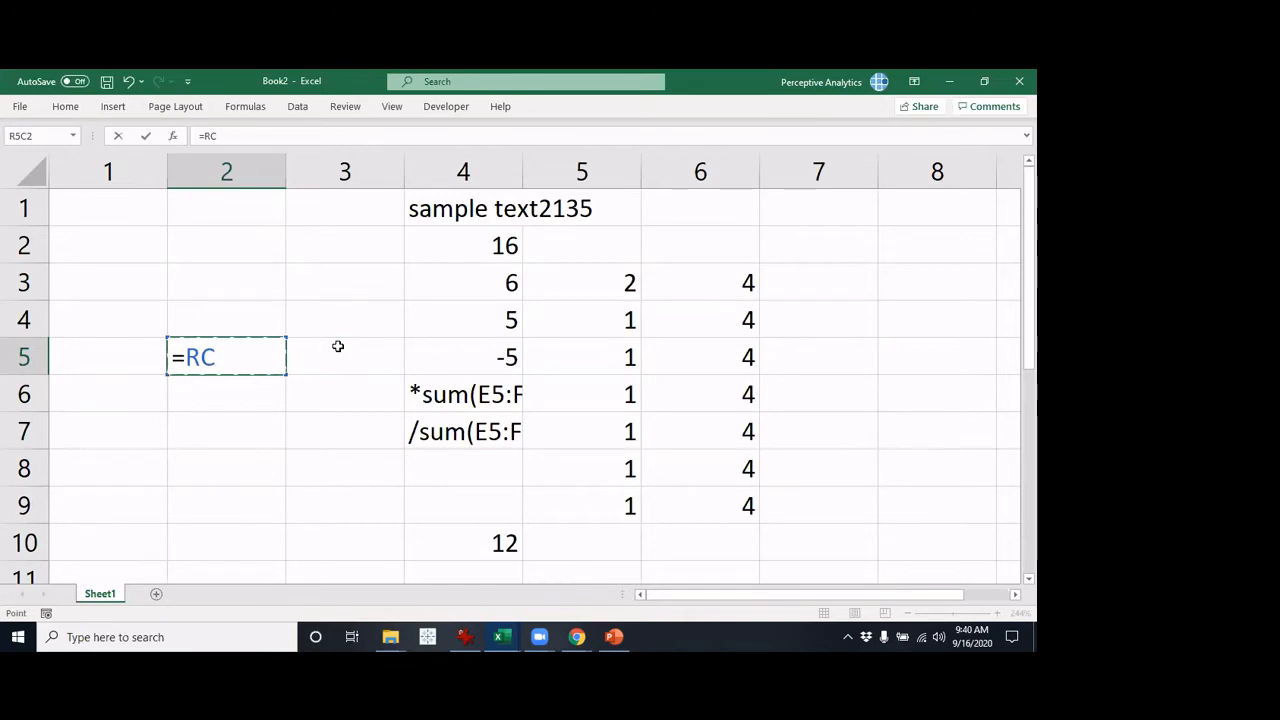
key("Down")
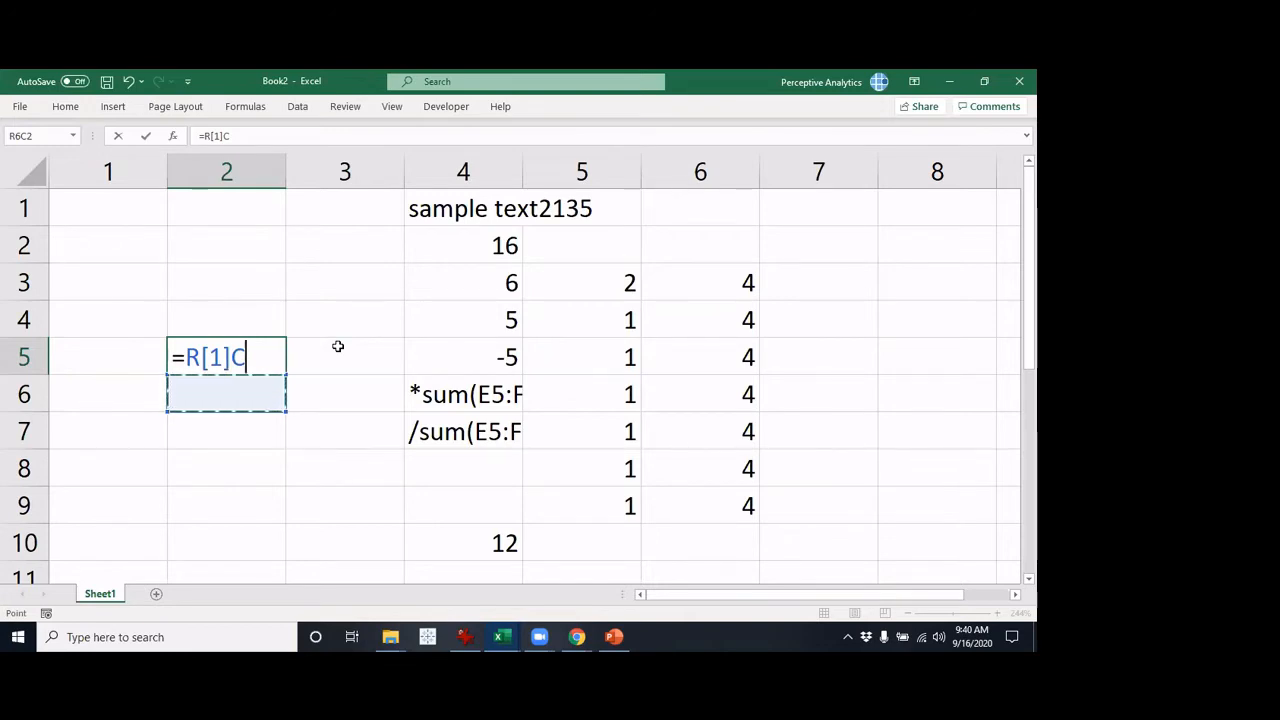
key("Up")
key("Up")
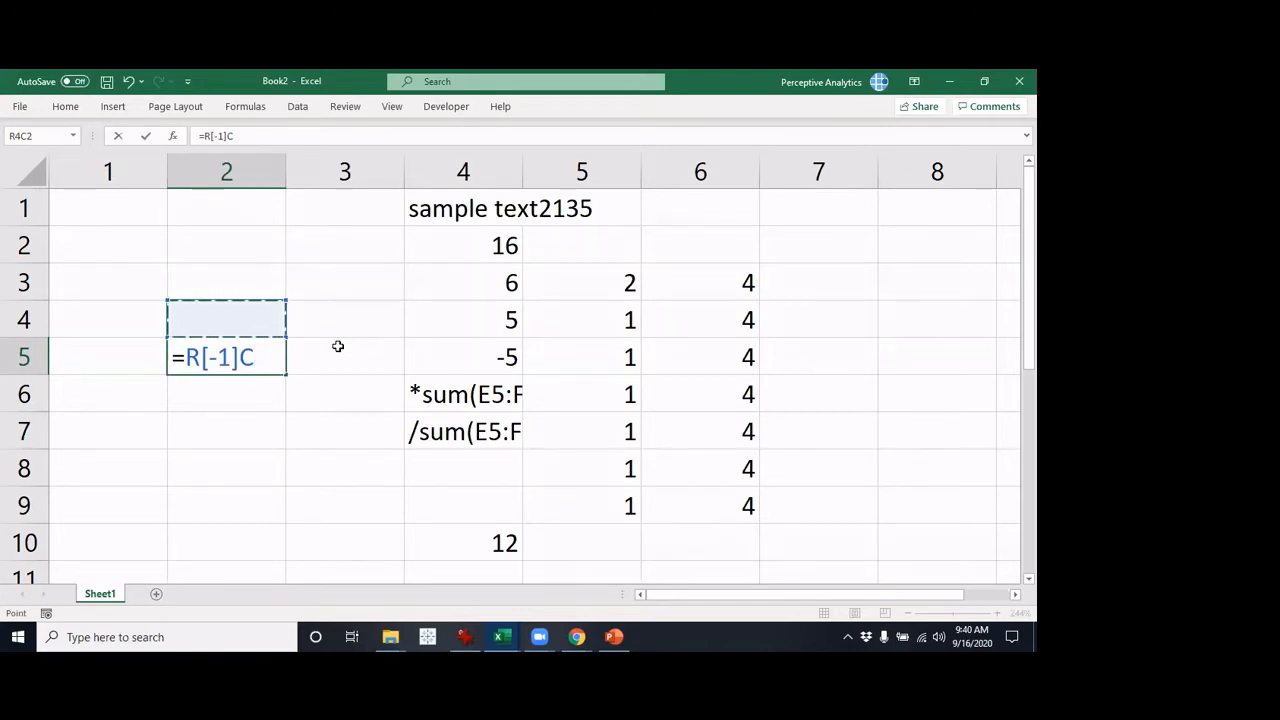
key("Down")
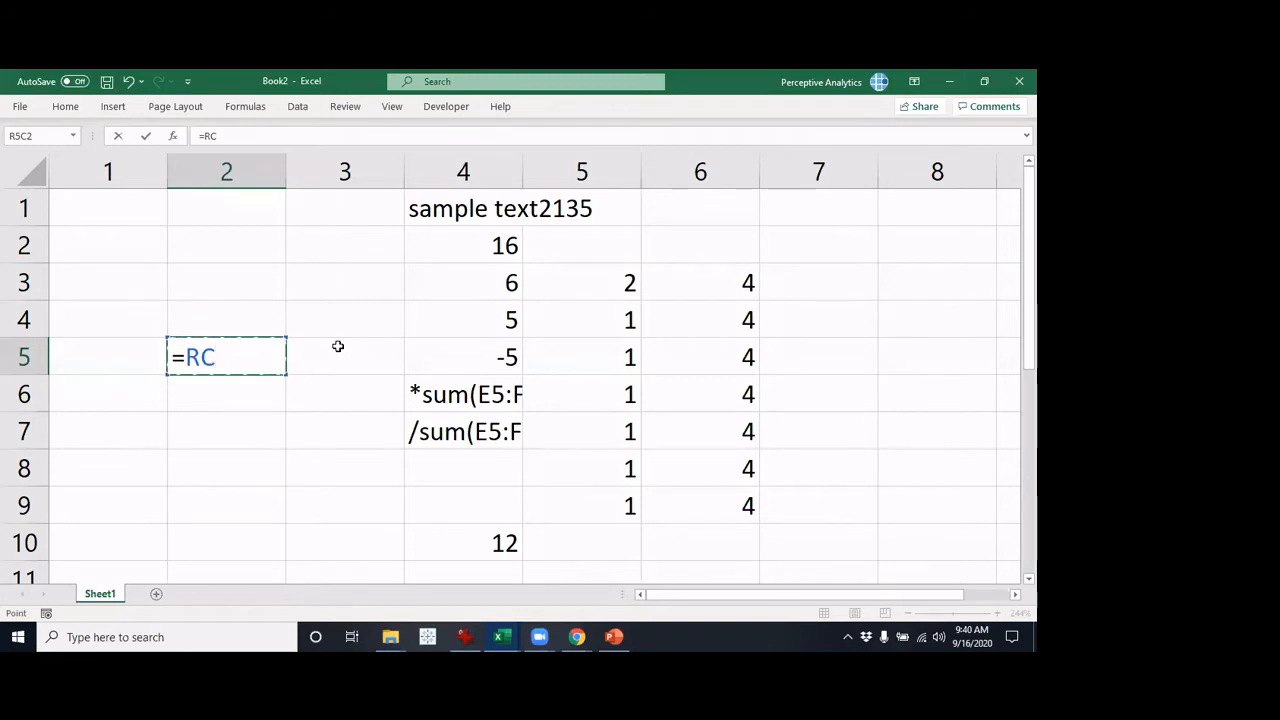
Try references to the cell on the left (RC[-1]) and the one diagonally below right (R[1]C[1]), and cancel the formula
key("Right")
key("Left")
key("Left")
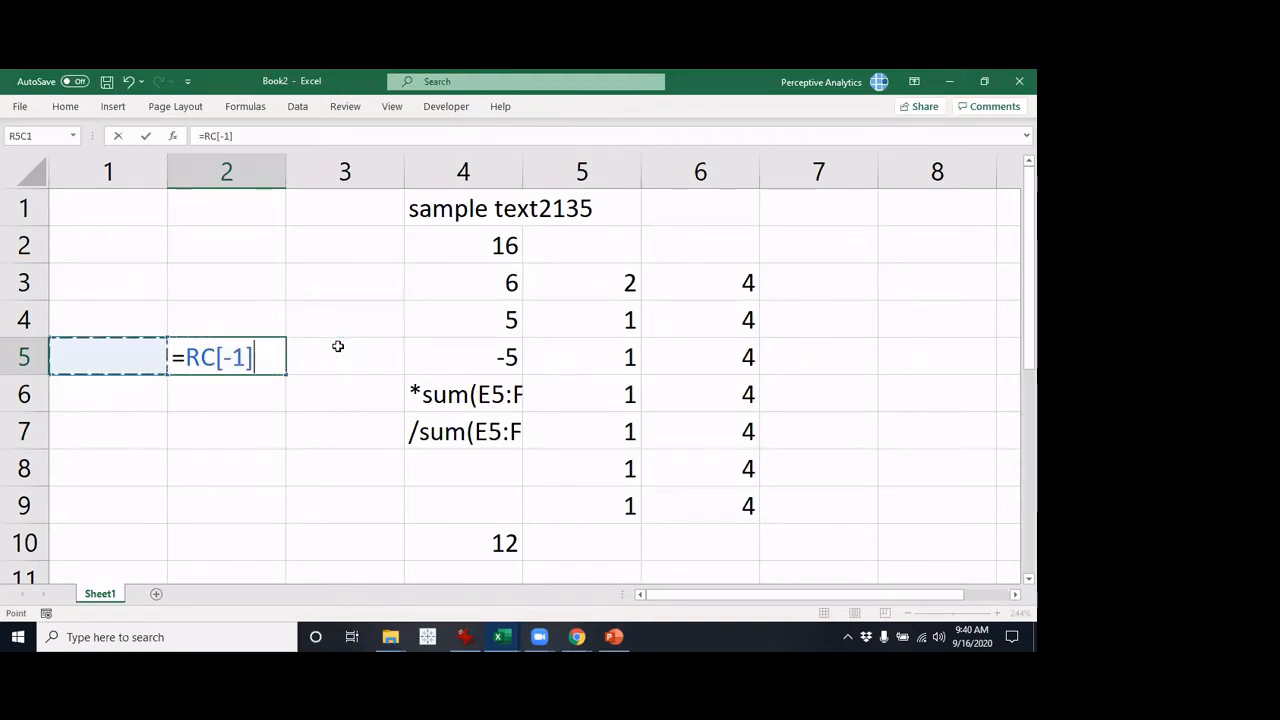
key("Right")
key("Down")
key("Right")
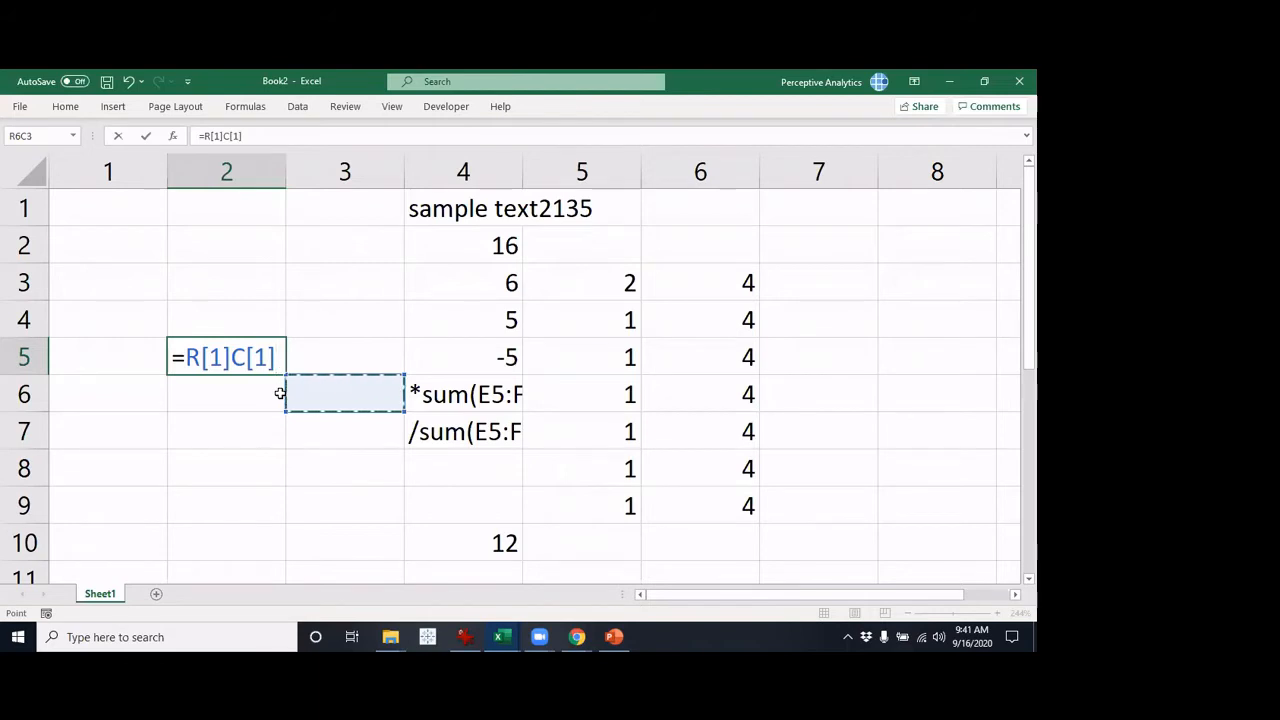
key("Escape")
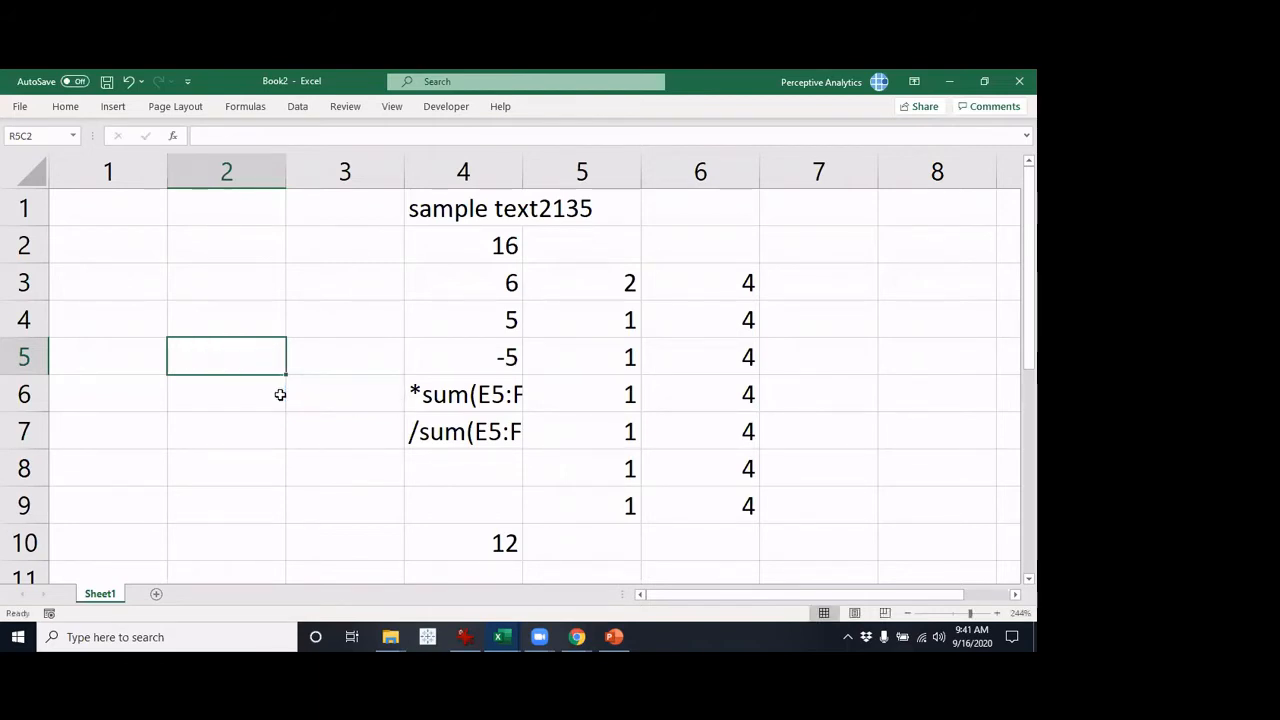
Discard the started formula and turn off the R1C1 reference style in the Excel formula options
type("=")
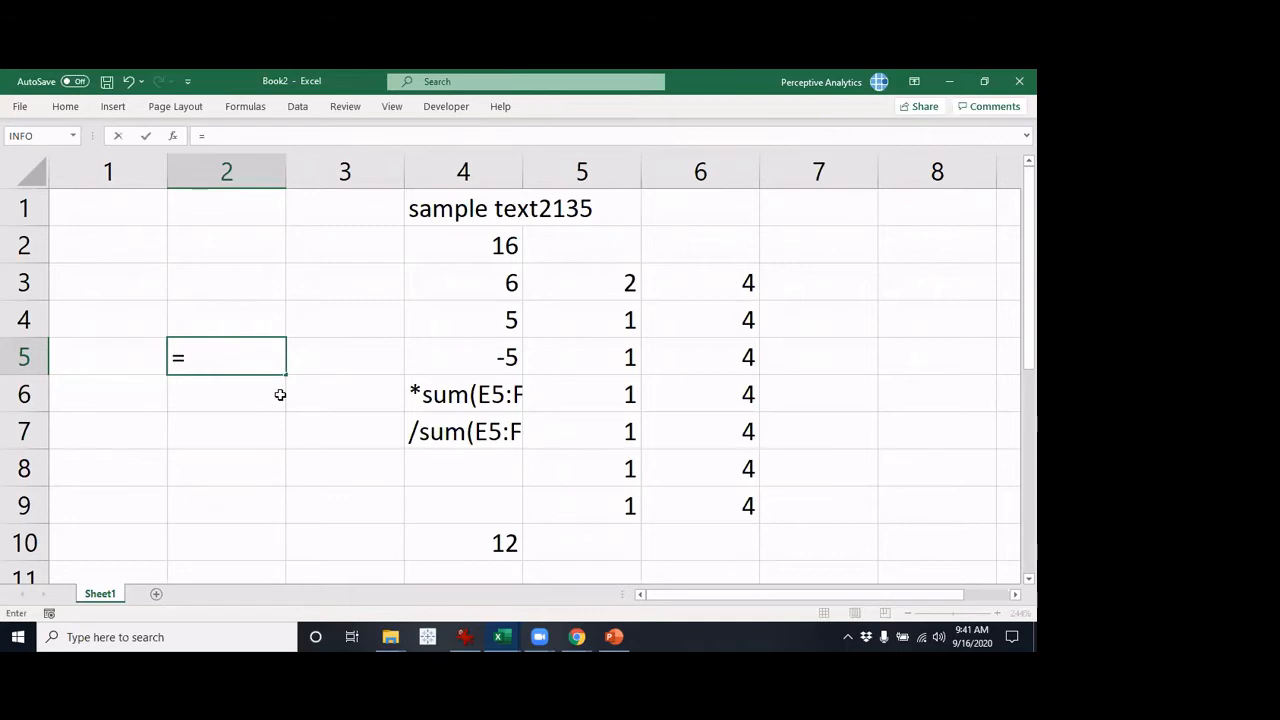
key("Escape")
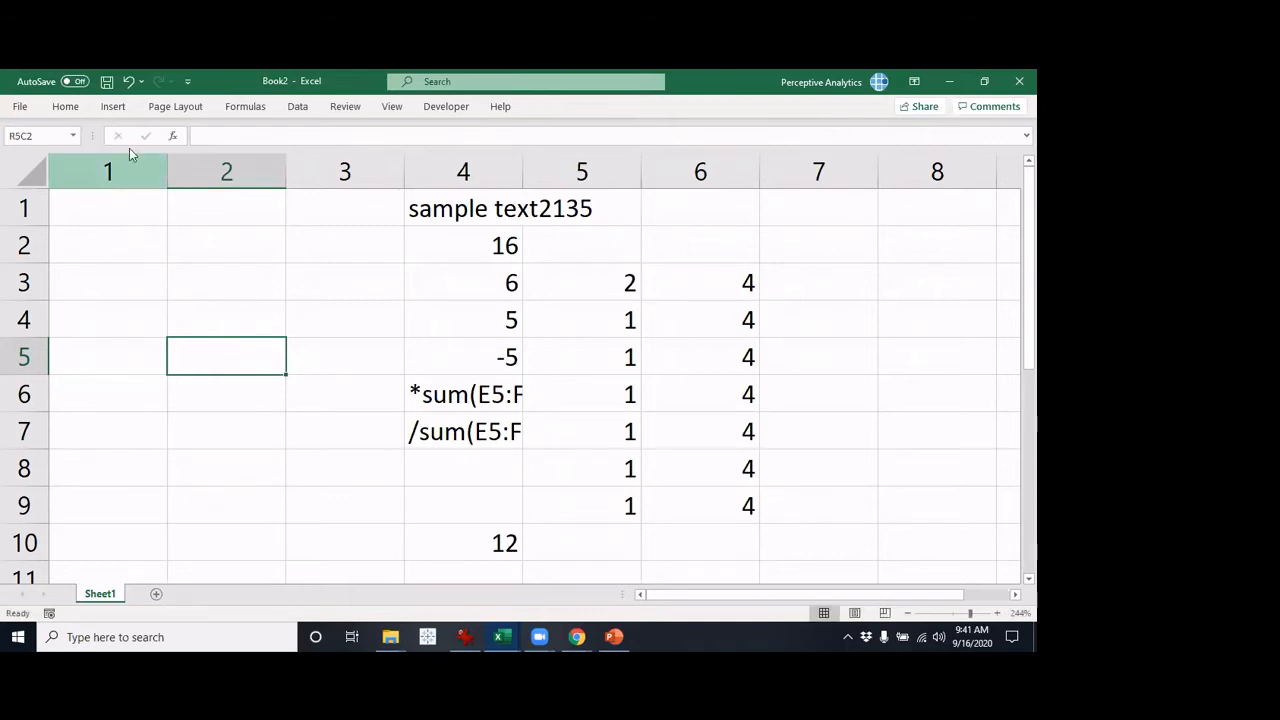
left_click(19, 106)
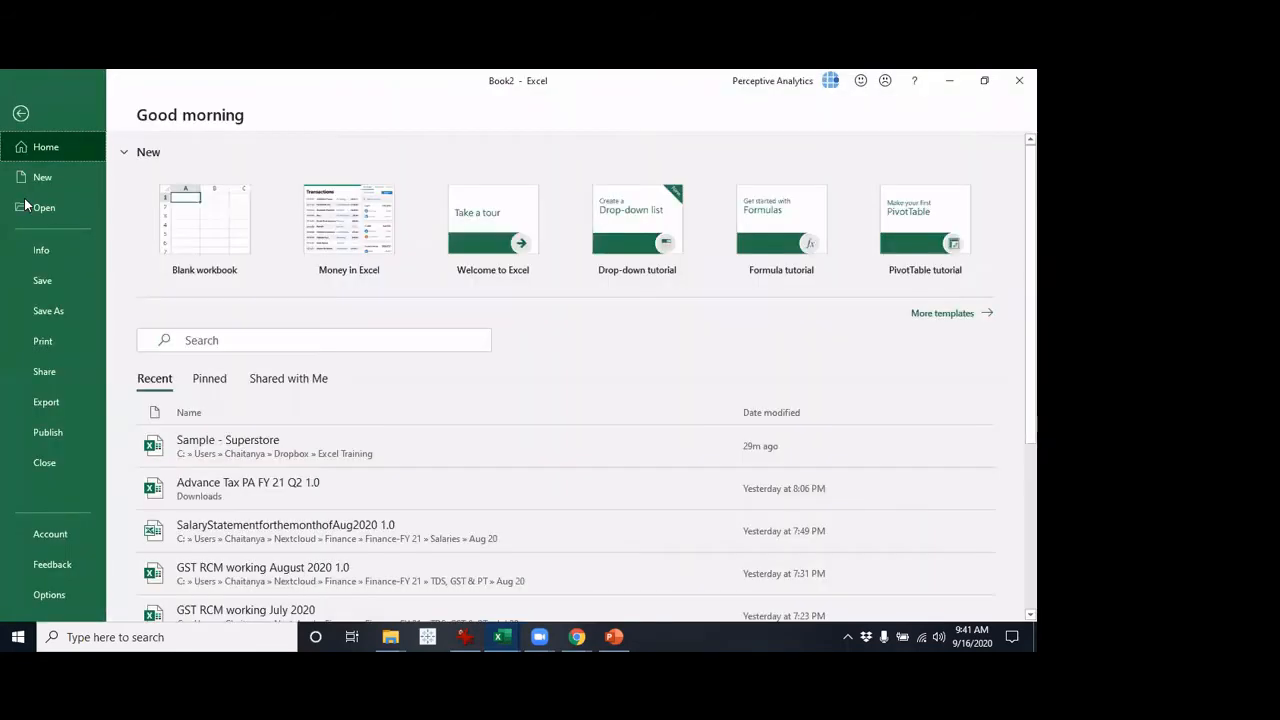
left_click(49, 594)
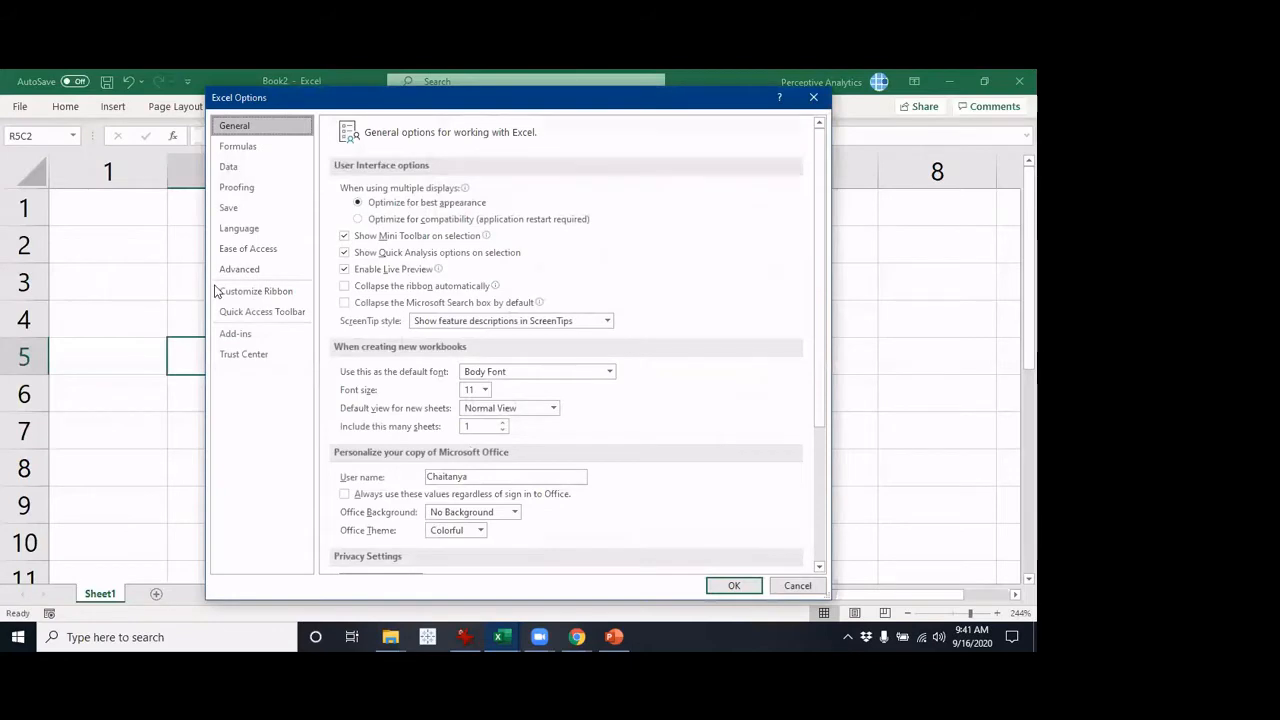
left_click(255, 147)
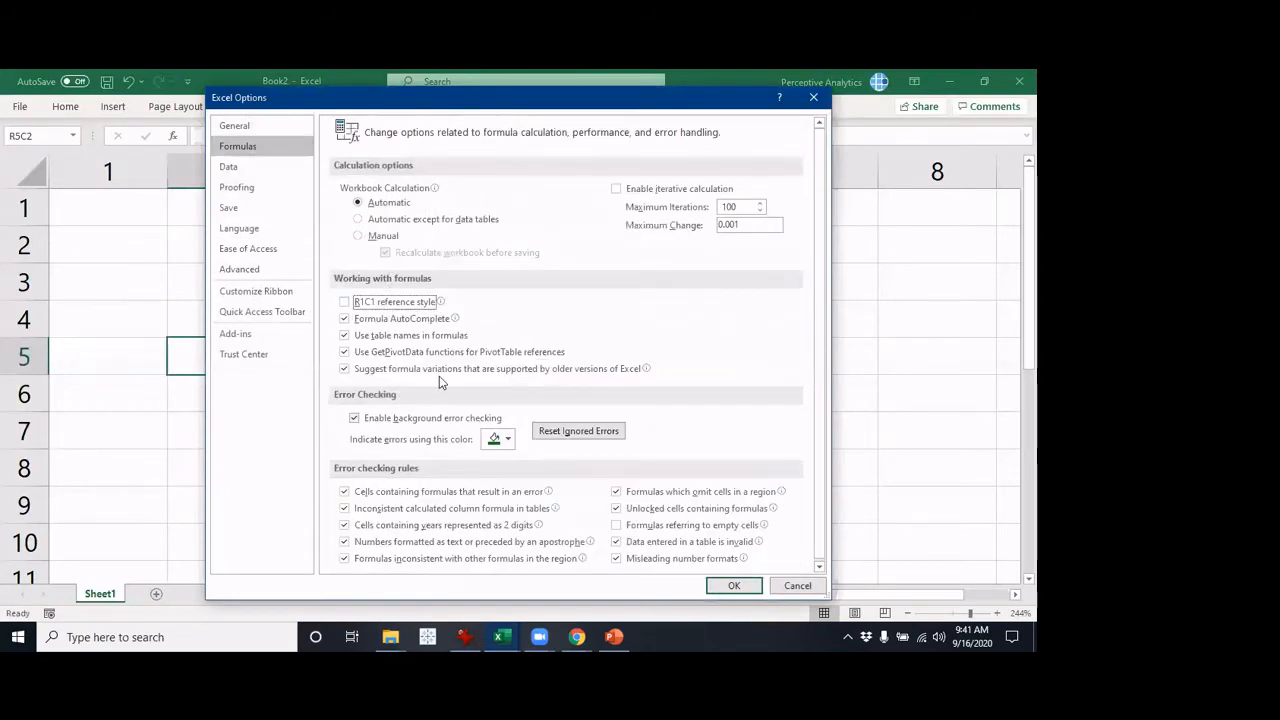
key("Return")
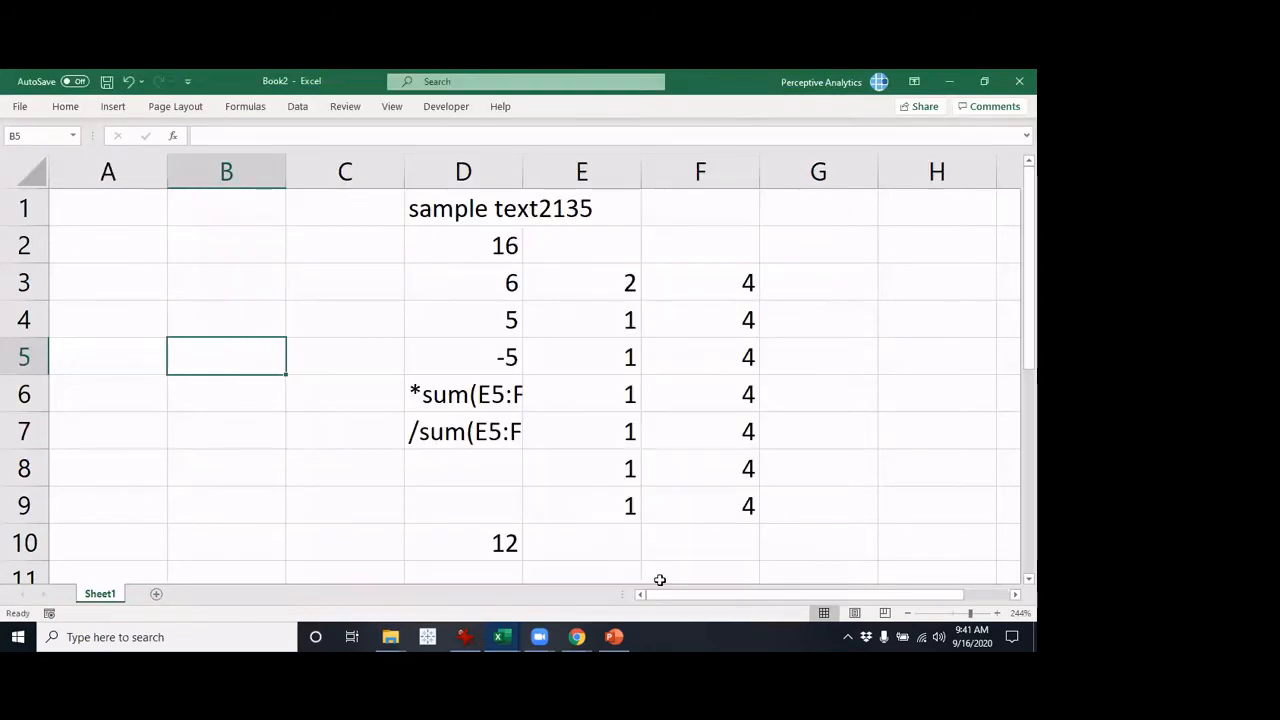
Enter the formula =B4 in cell B5, replacing the initially tried sum(B4) expression
type("=")
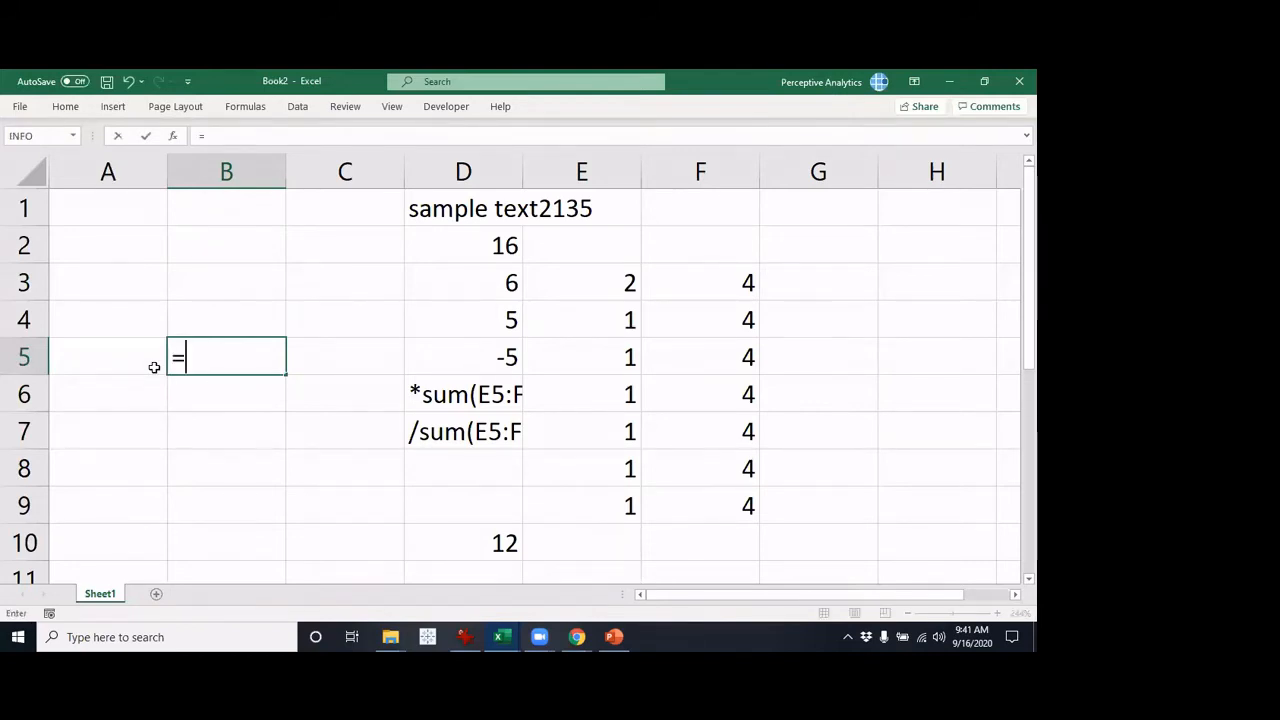
type("sum")
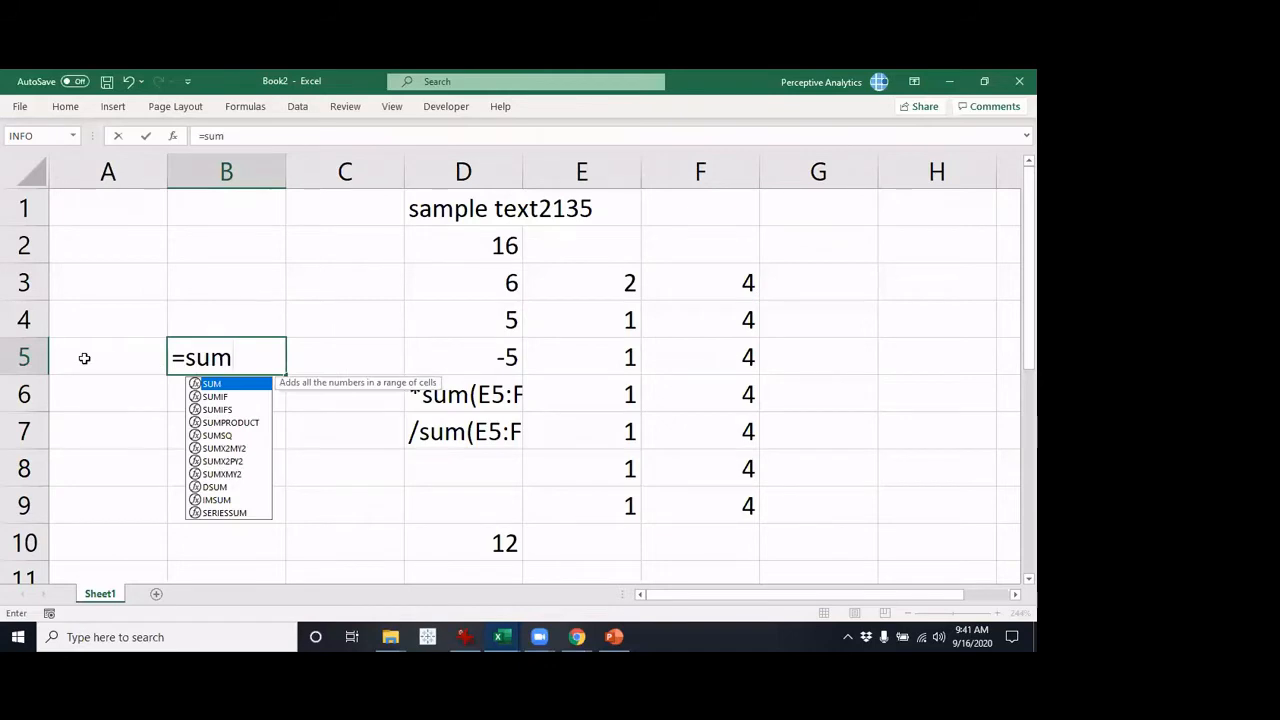
type("(")
key("Up")
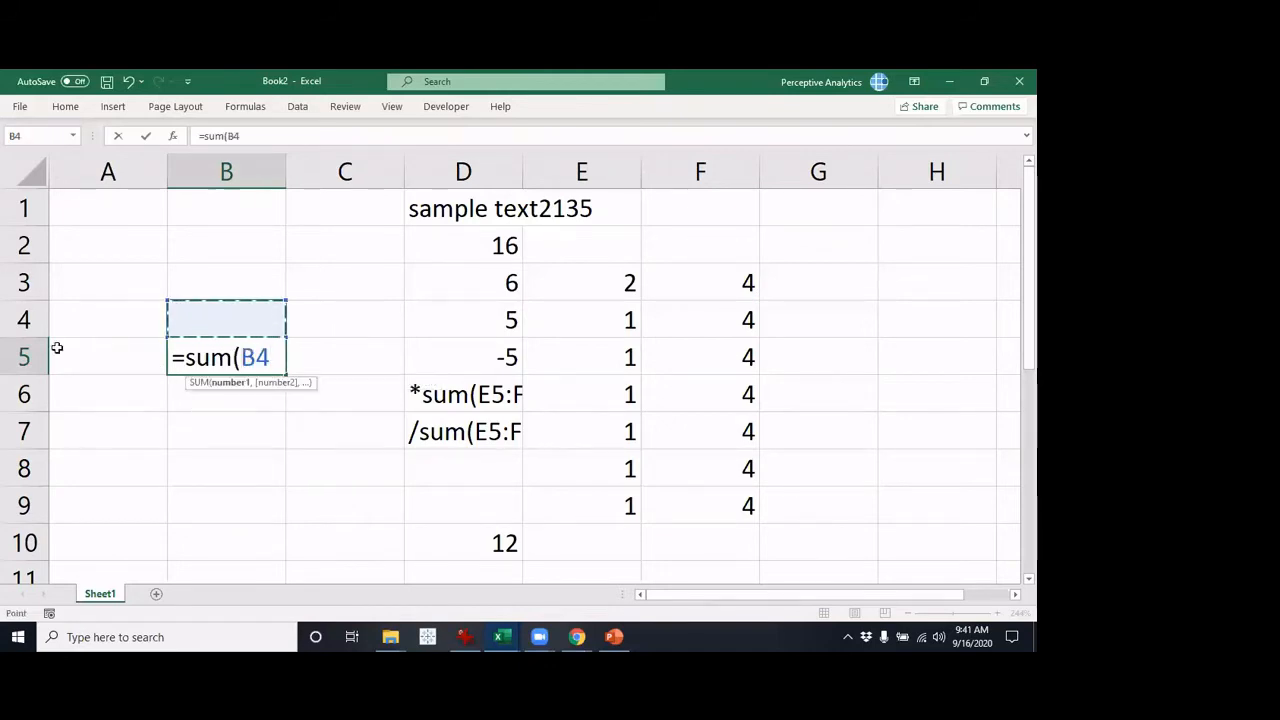
type(")")
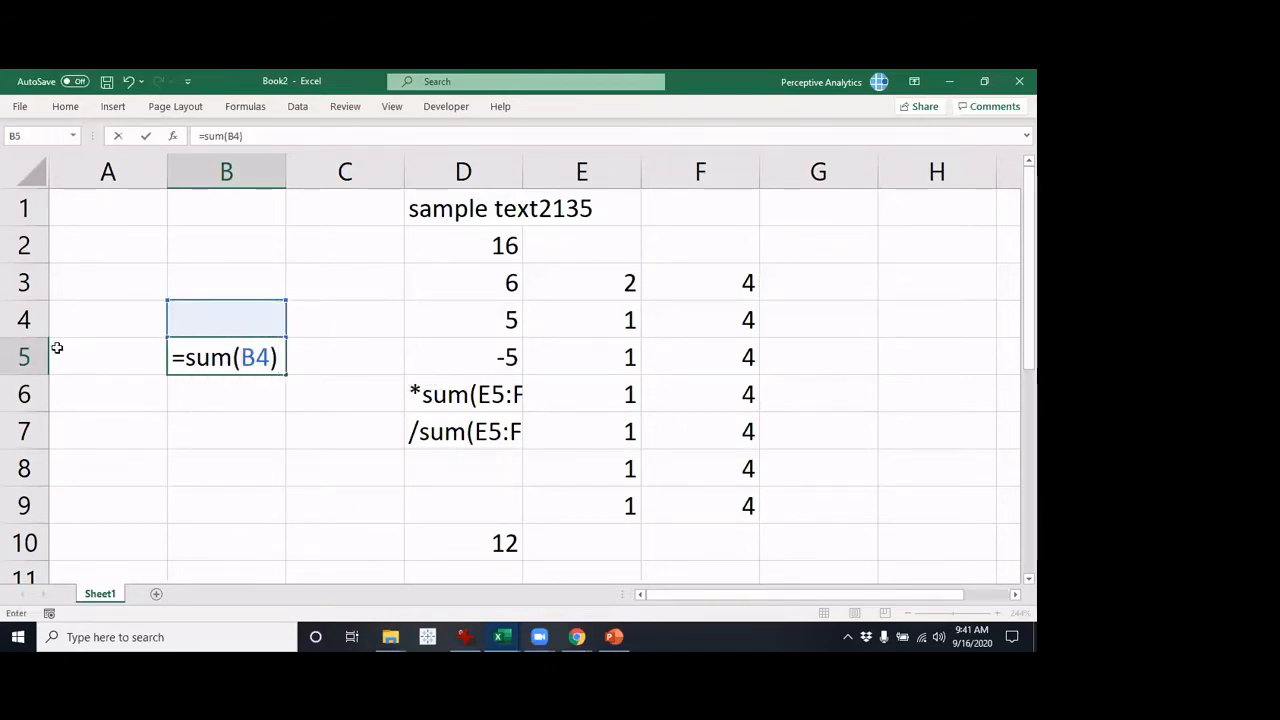
key("BackSpace")
key("BackSpace")
key("BackSpace")
key("BackSpace")
key("BackSpace")
key("BackSpace")
key("BackSpace")
key("Up")
key("Return")
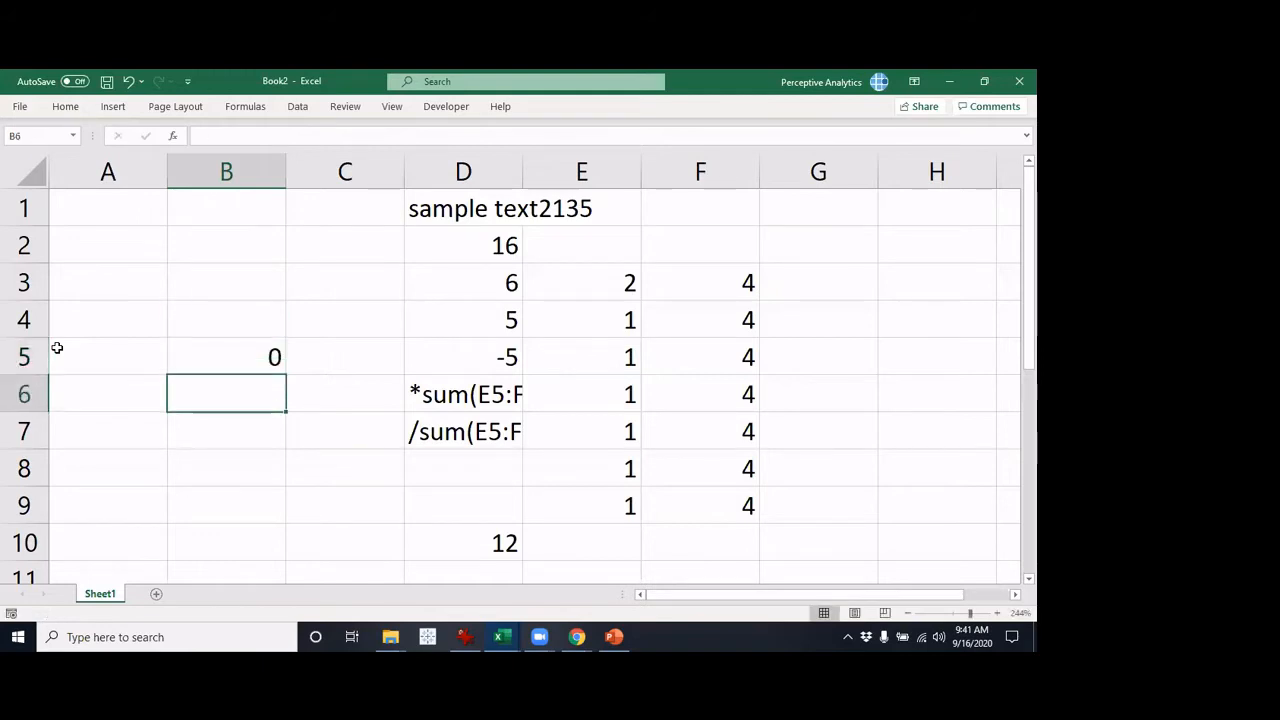
Copy the formula from B5 to C5 and inspect the pasted formula's reference
key("Up")
key("F2")
key("Escape")
key("ctrl+c")
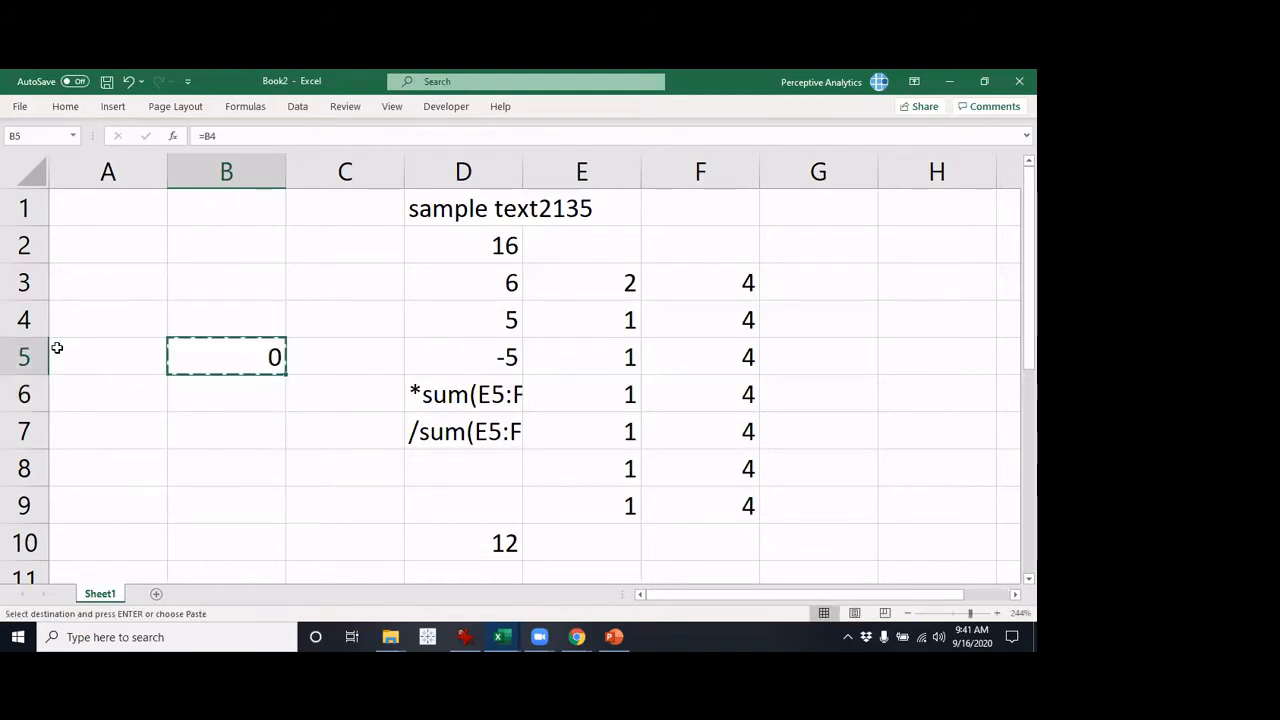
key("Right")
key("ctrl+v")
key("Escape")
key("F2")
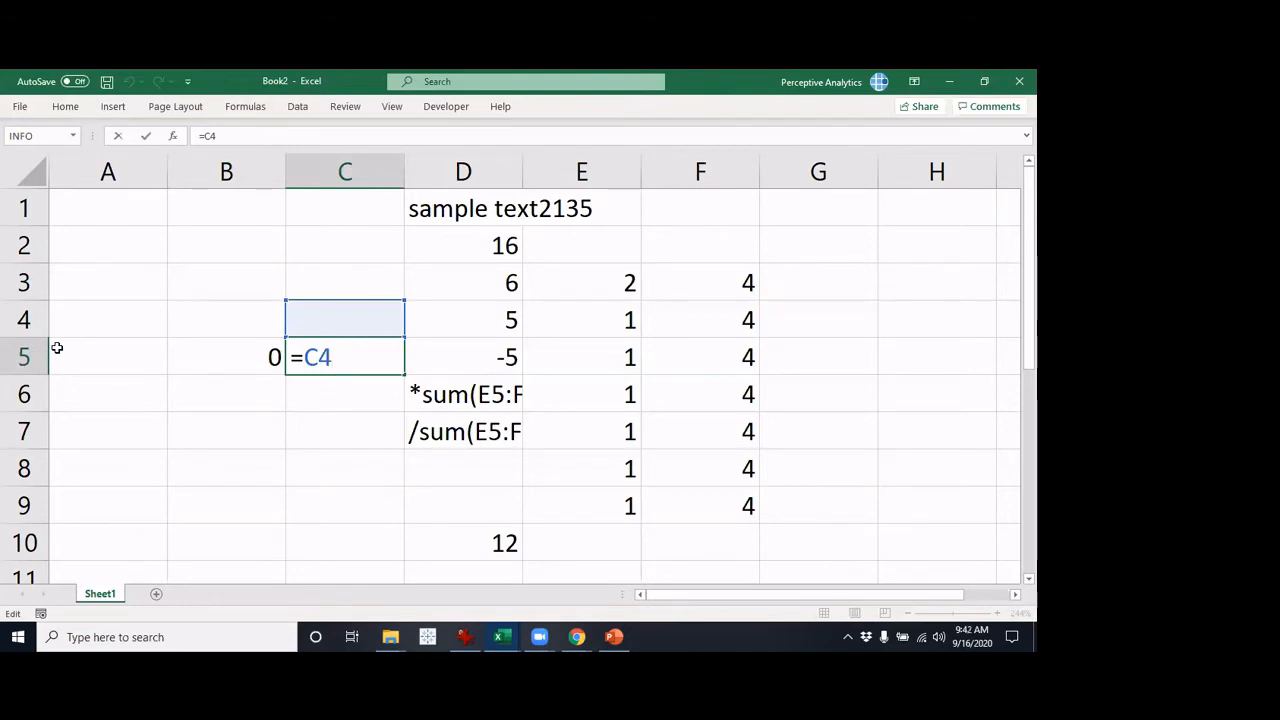
key("Escape")
Copy the formula from B5 to B6 and inspect the pasted formula's reference
key("Left")
key("ctrl+c")
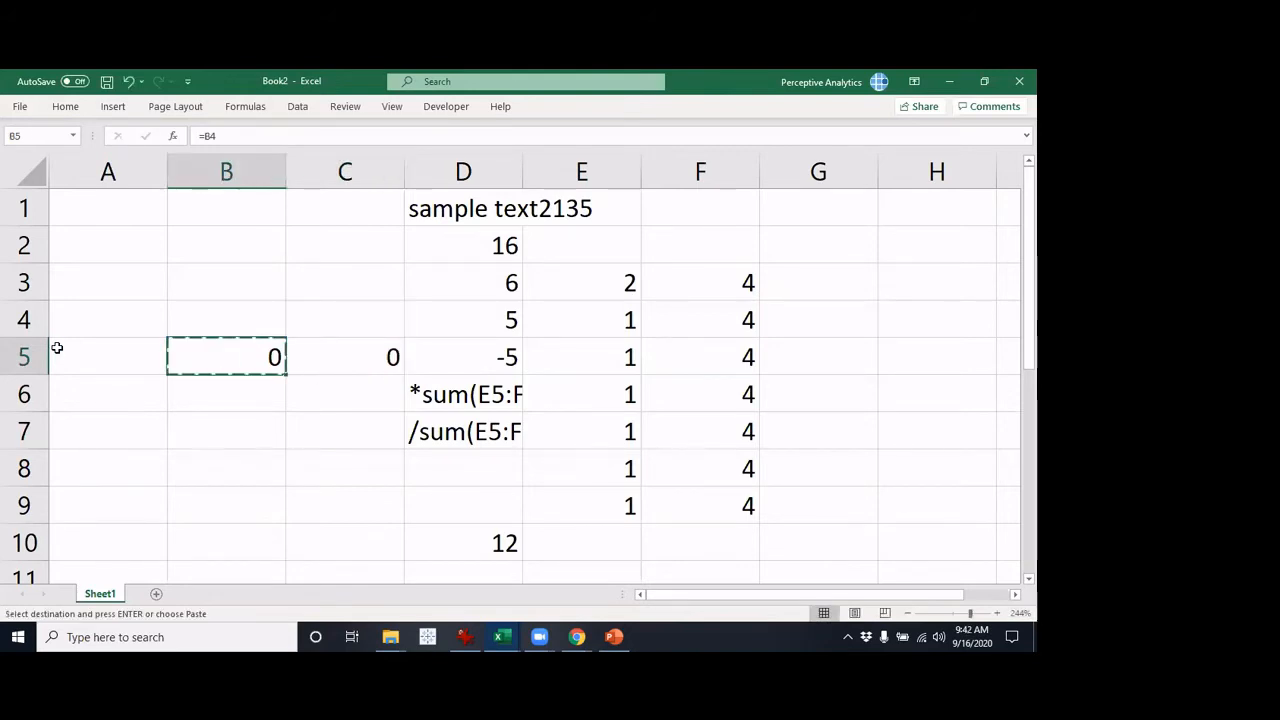
key("Down")
key("Return")
key("F2")
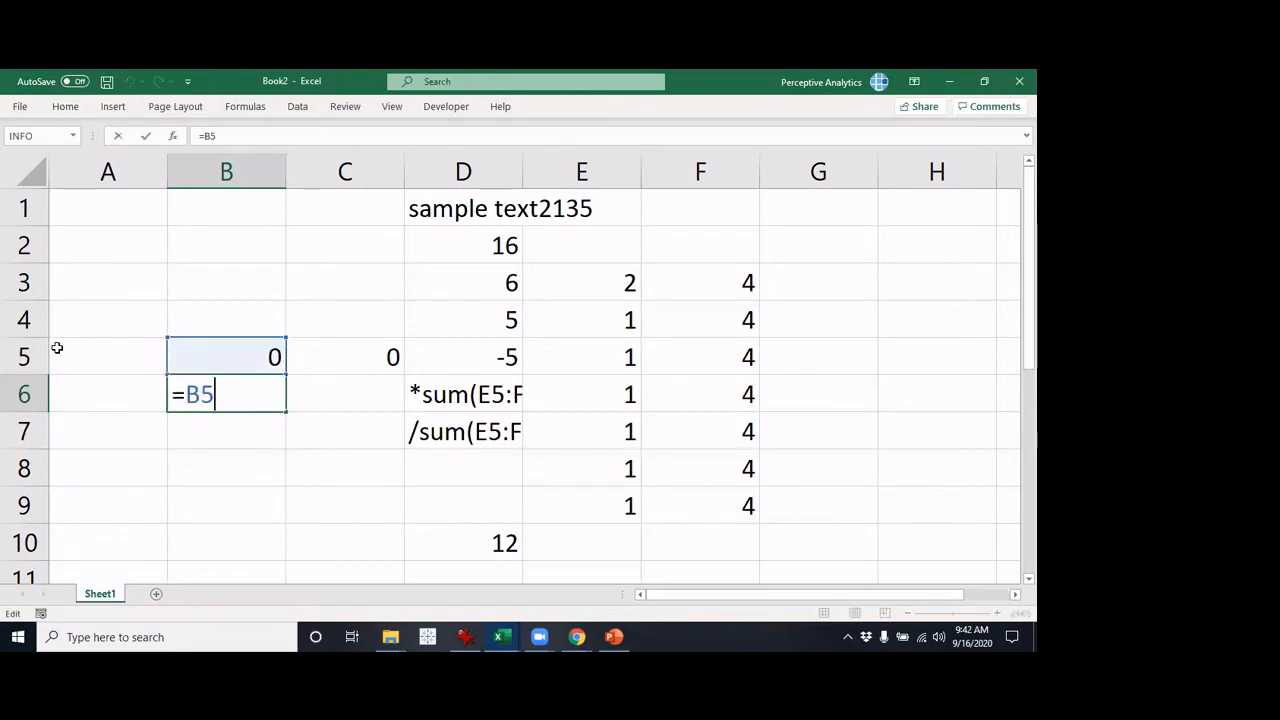
key("Escape")
Compare the relative references in the formulas of cells B5, C5 and B6
key("Up")
key("F2")
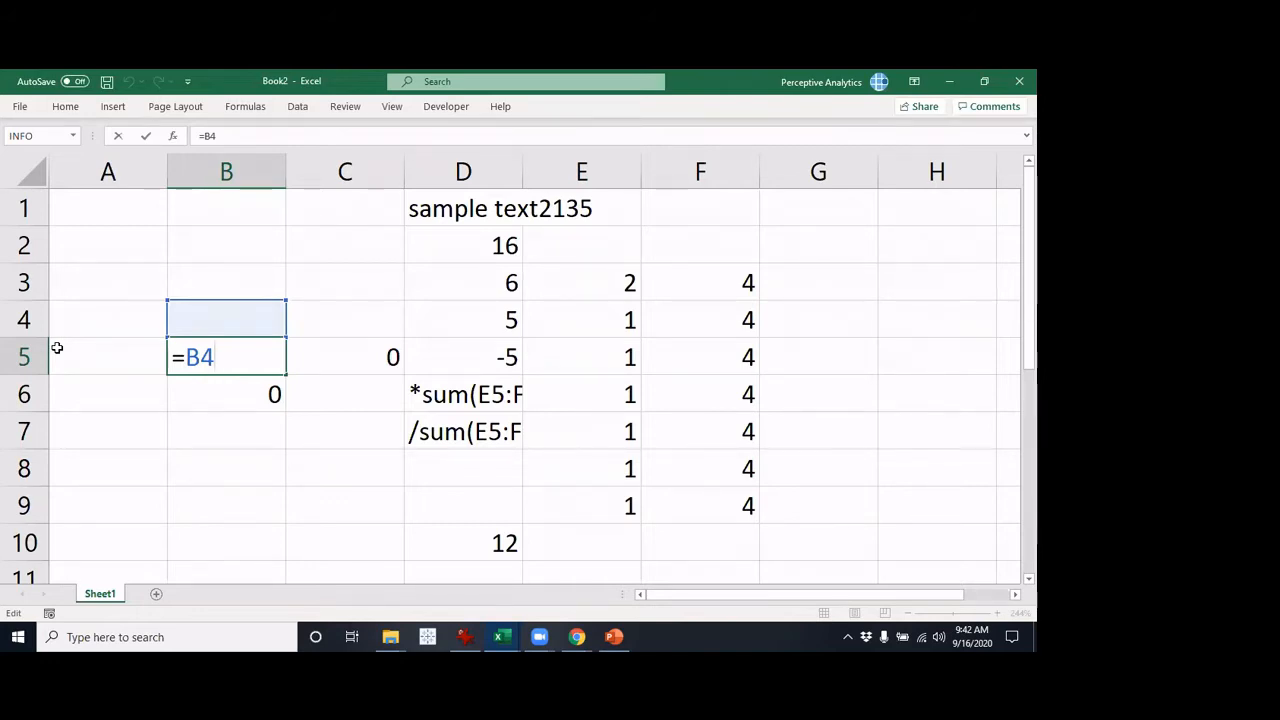
key("ctrl+Return")
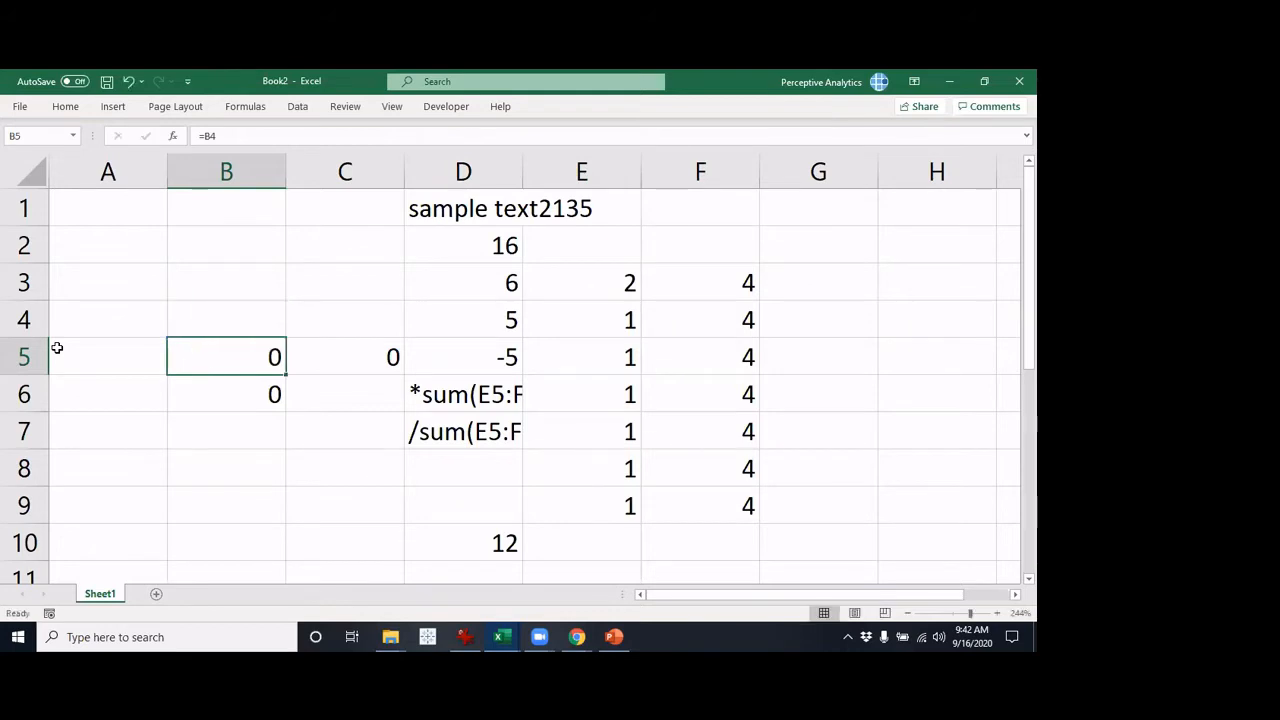
key("ctrl+c")
key("Right")
type("=")
key("Up")
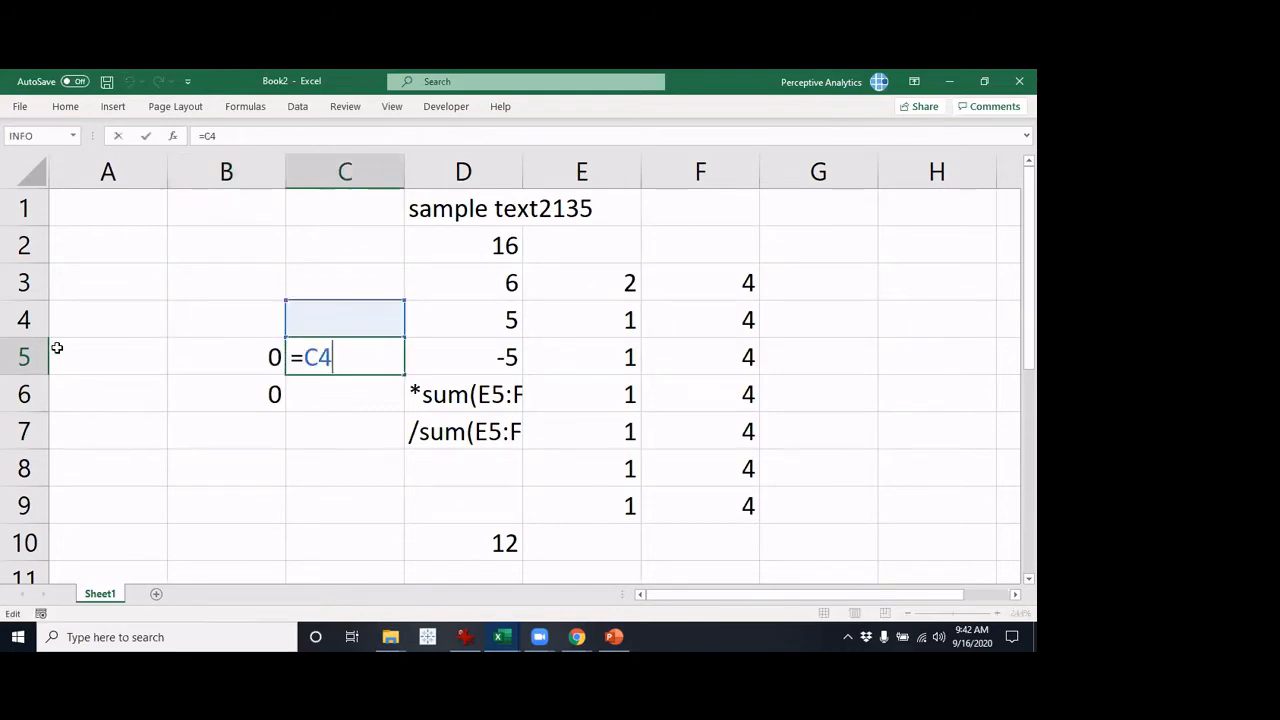
key("ctrl+Return")
key("Left")
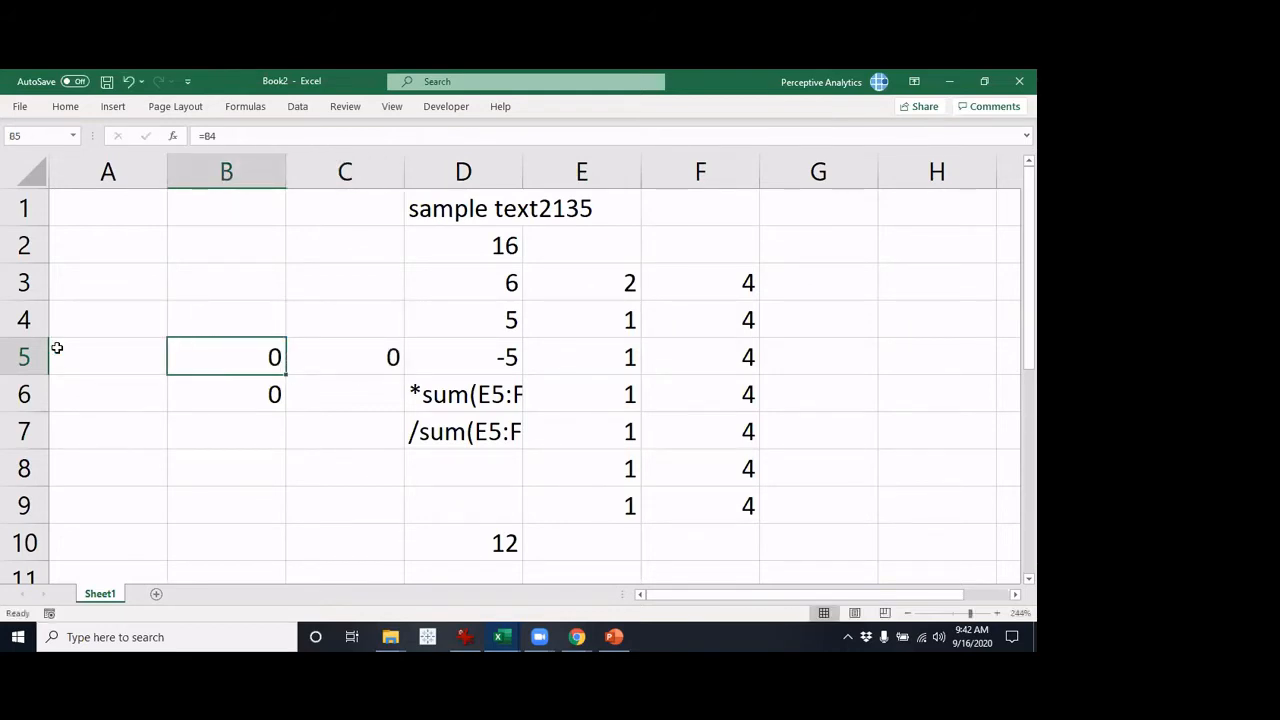
key("ctrl+c")
key("Down")
key("Escape")
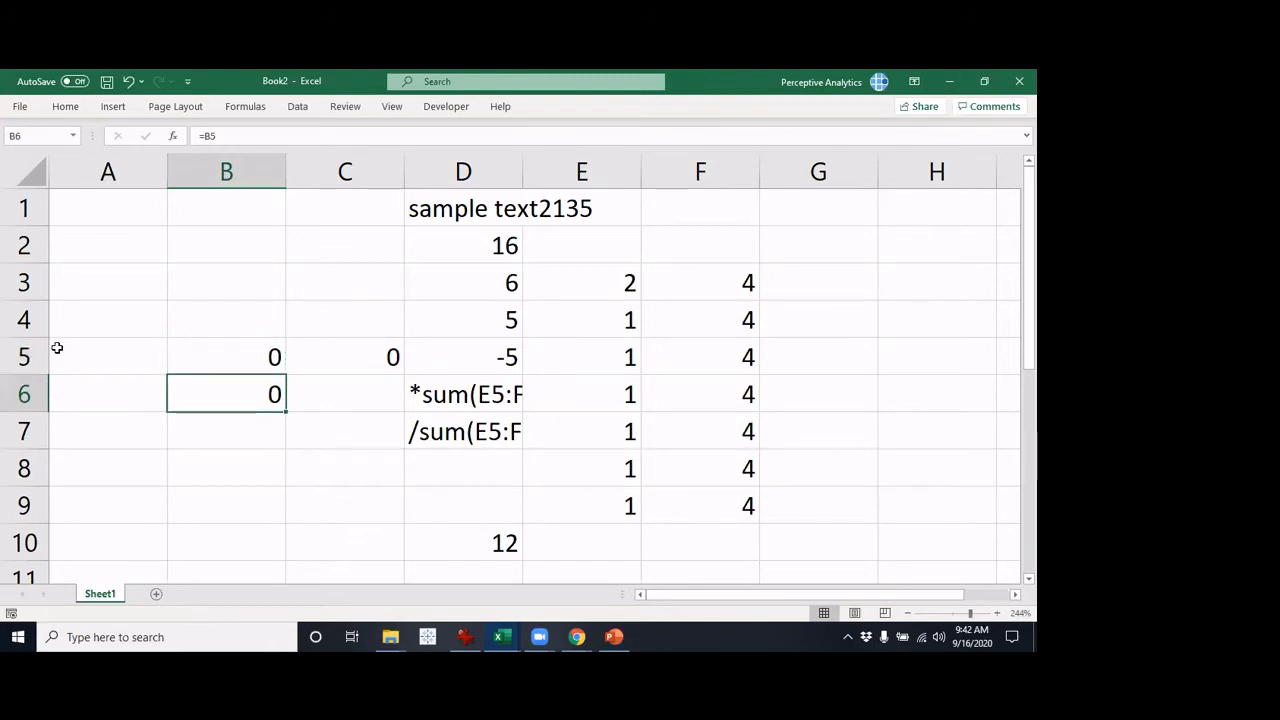
type("=")
key("Up")
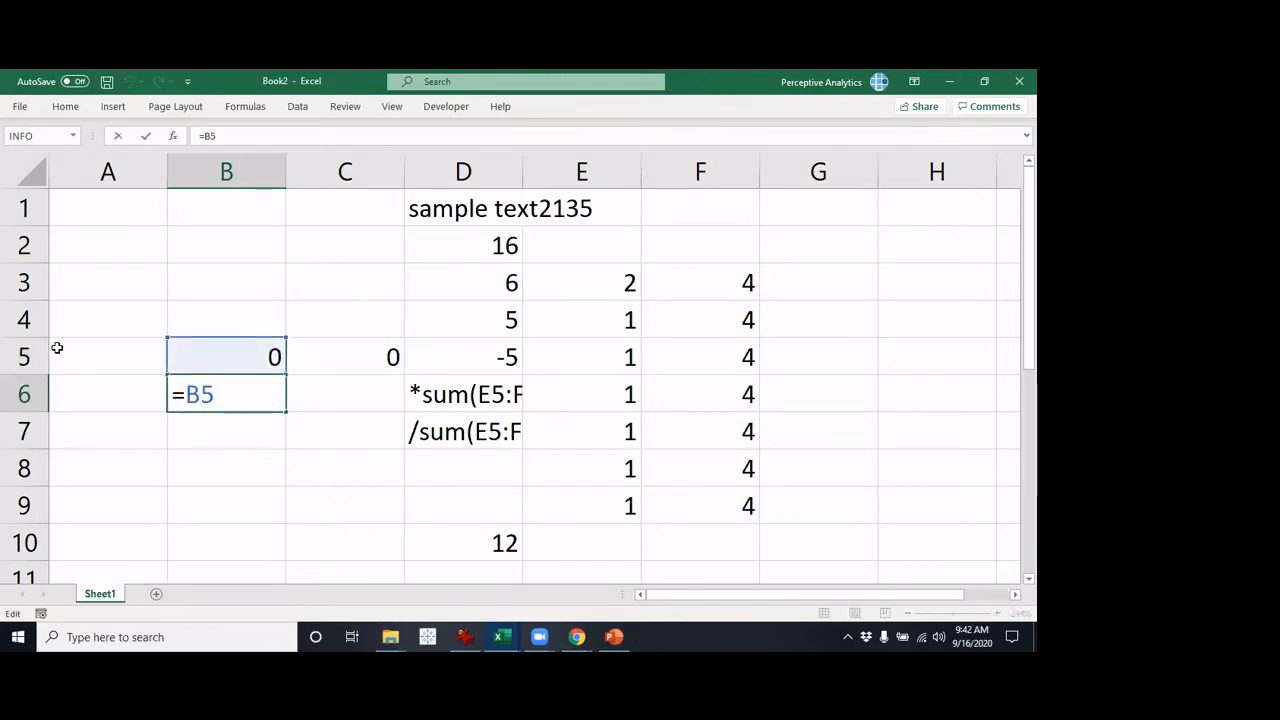
key("shift+Return")
Change the formula in B5 to the absolute reference =$B$4
type("=")
key("Up")
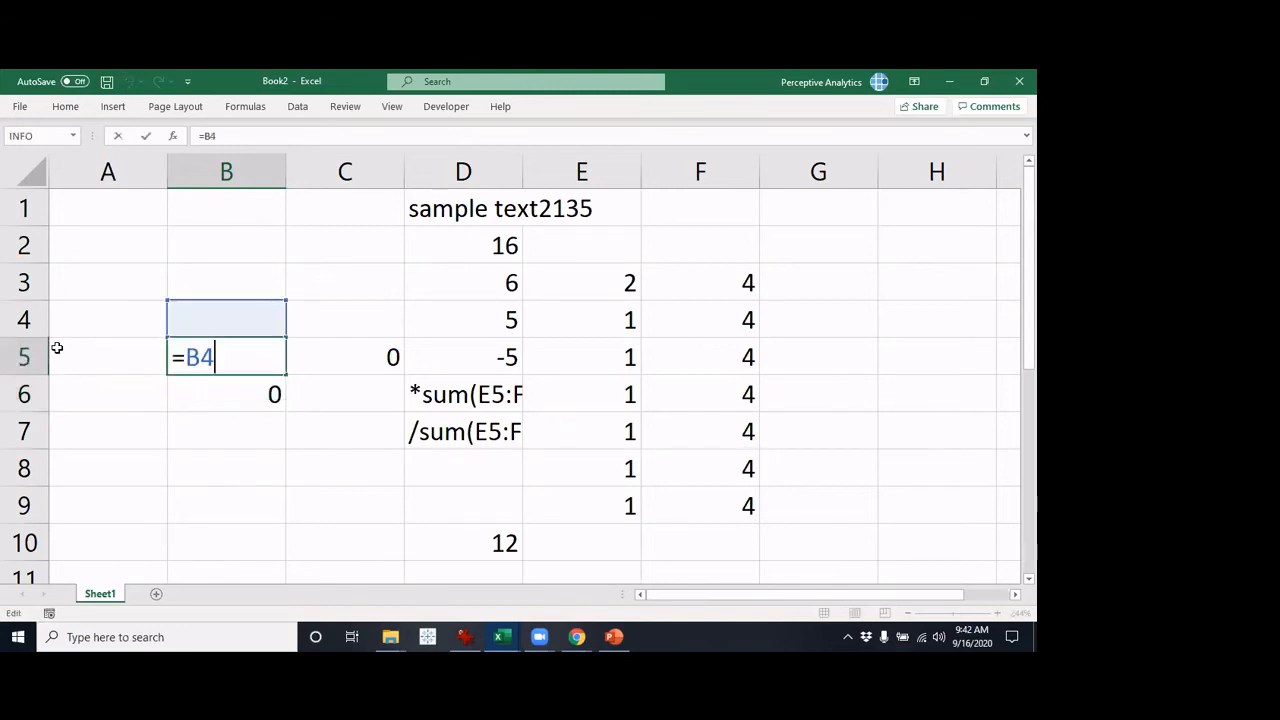
type("$")
key("Left")
key("Left")
type("$")
key("Return")
Copy the absolute-reference formula from B5 into the range B6:B10
key("Up")
key("ctrl+c")
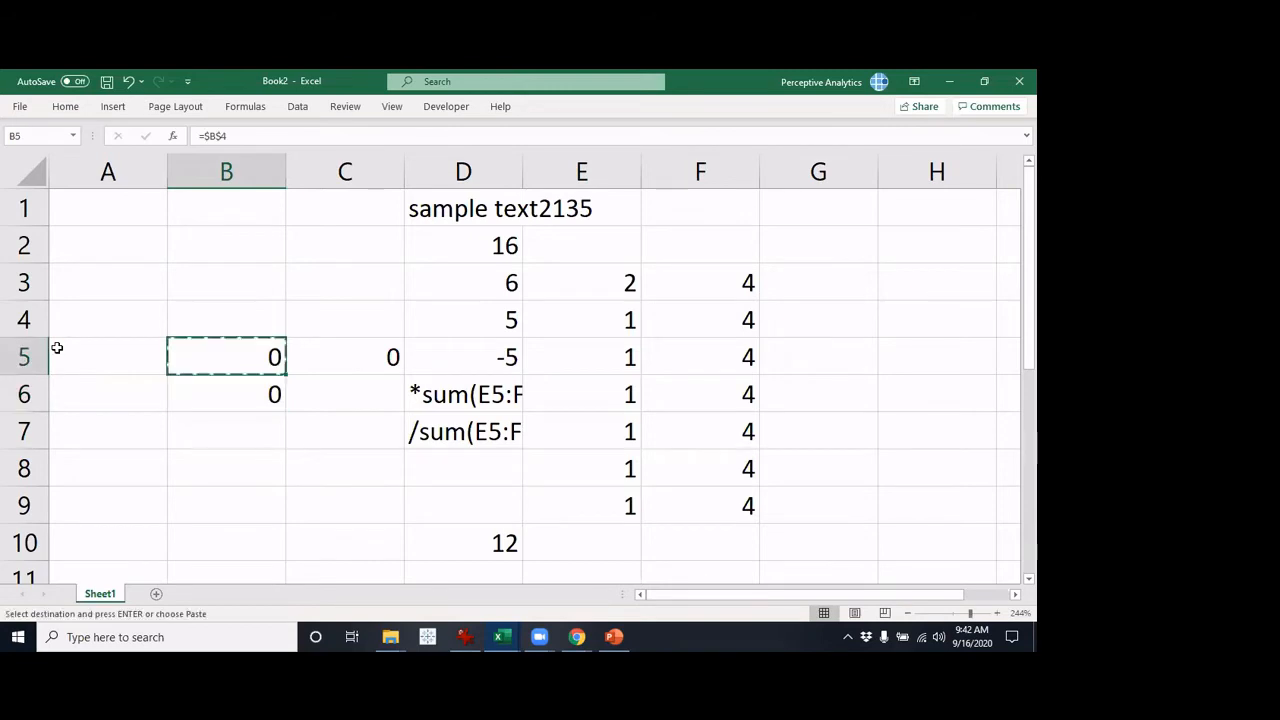
key("Down")
key("shift+Down")
key("shift+Down")
key("shift+Down")
key("shift+Down")
key("ctrl+v")
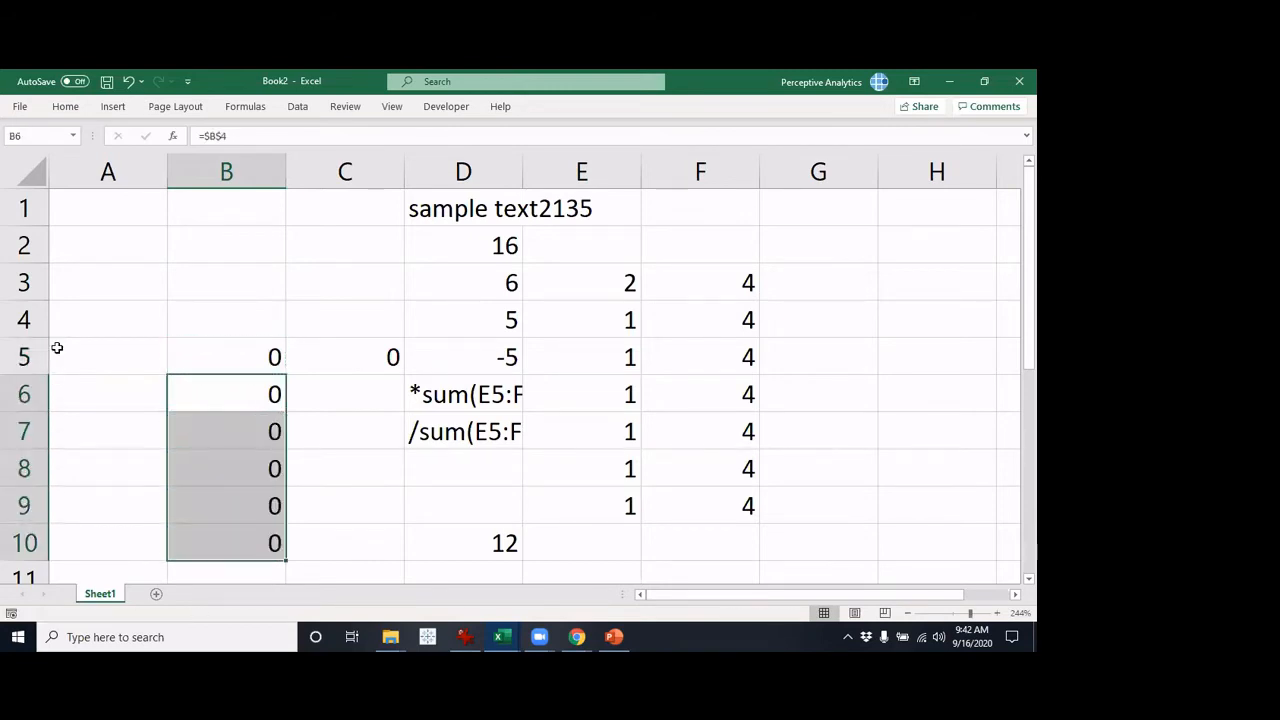
Examine the references in the formulas pasted into B6:B10
key("Down")
key("F2")
key("Escape")
key("Up")
key("F2")
key("Escape")
key("Down")
key("Down")
key("Down")
key("Down")
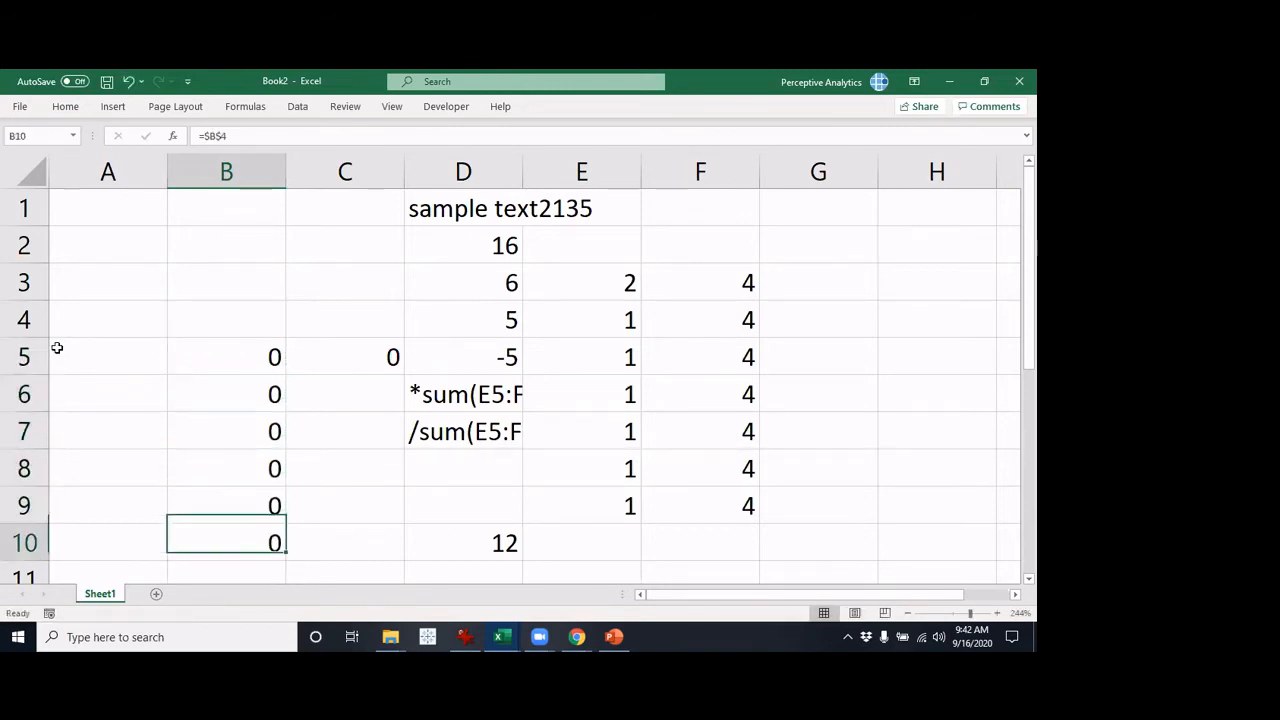
key("F2")
key("Escape")
key("Up")
key("F2")
key("Escape")
key("Up")
key("Up")
key("Up")
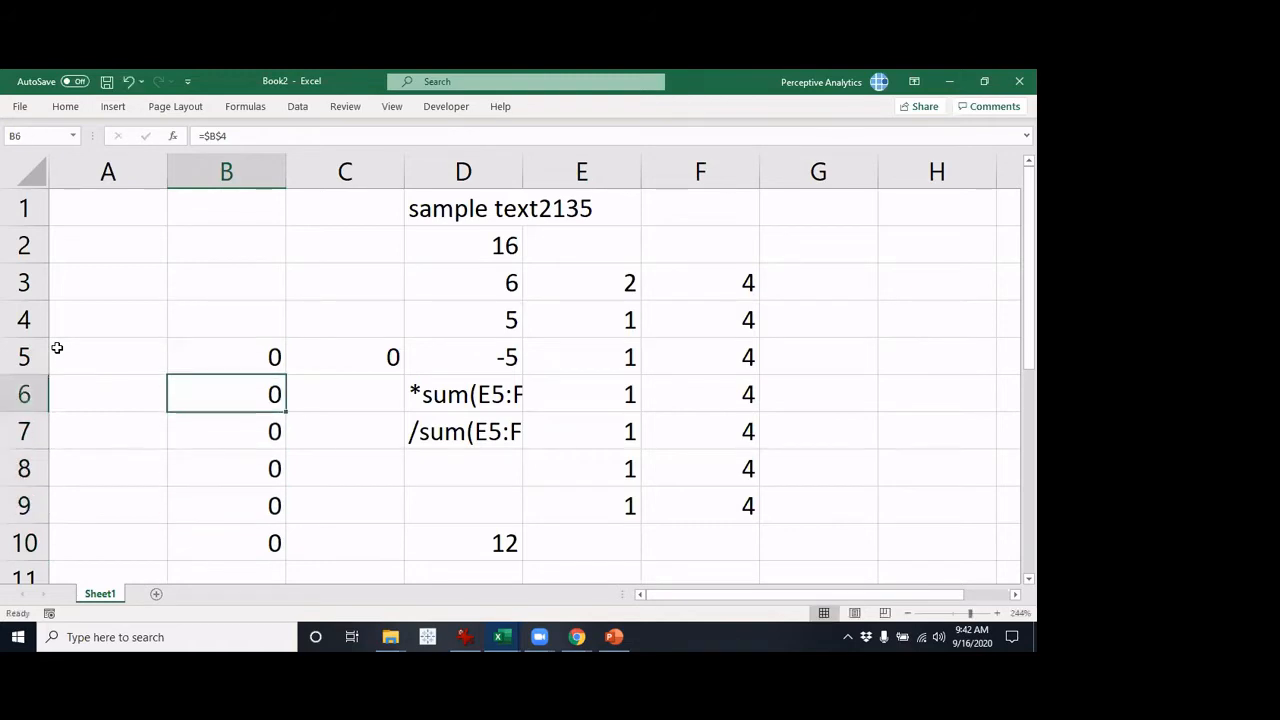
Enable the R1C1 reference style in the formula options and view the formula in row 5, column 3
left_click(20, 106)
left_click(59, 600)
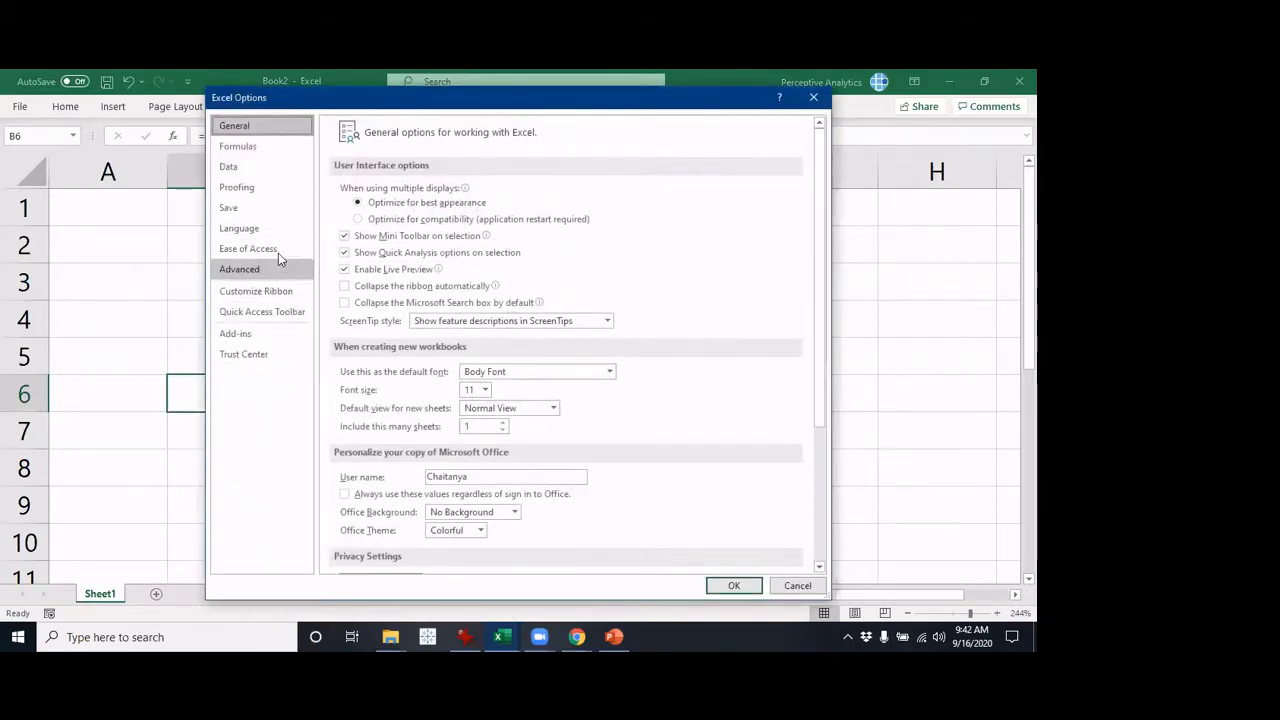
left_click(280, 149)
left_click(372, 304)
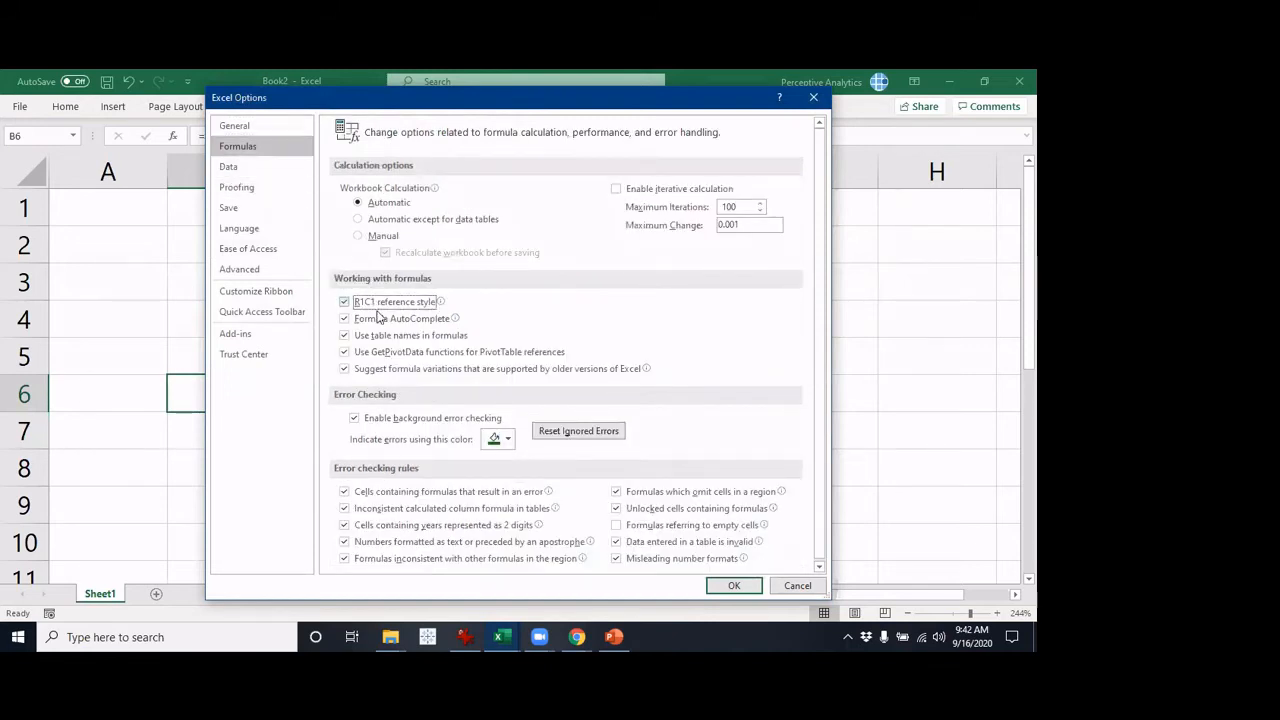
left_click(733, 586)
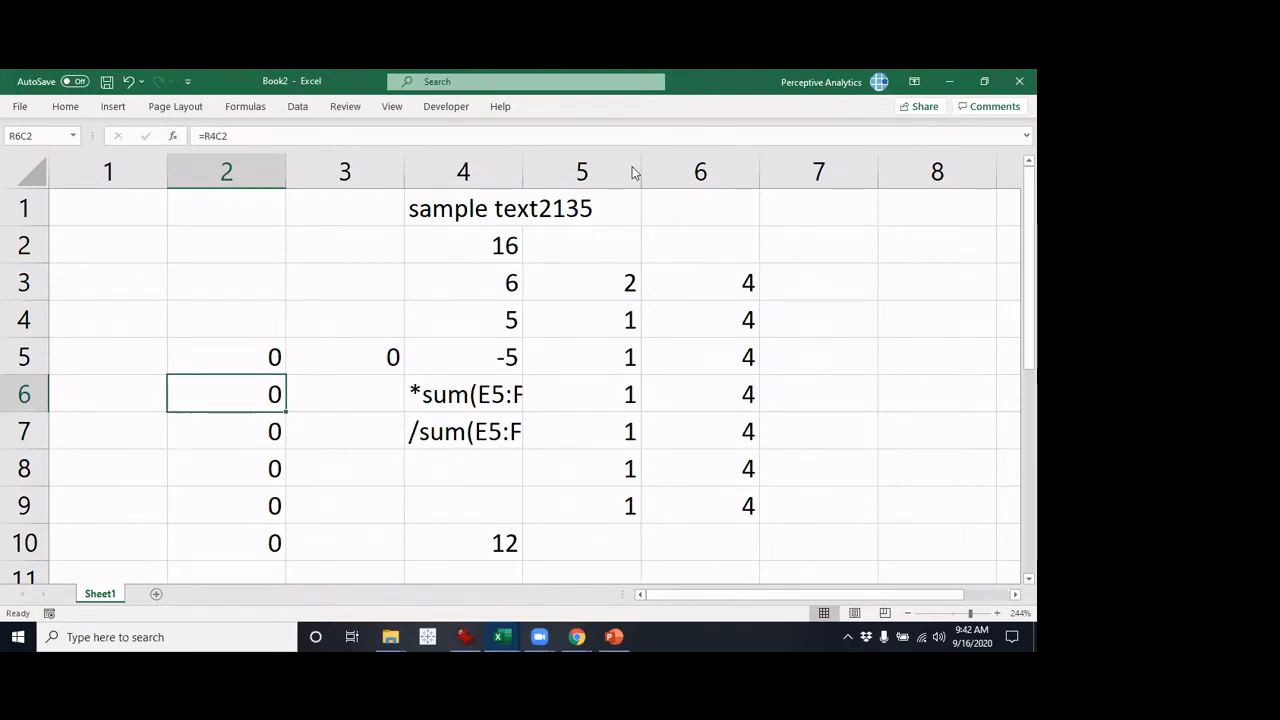
left_click(387, 363)
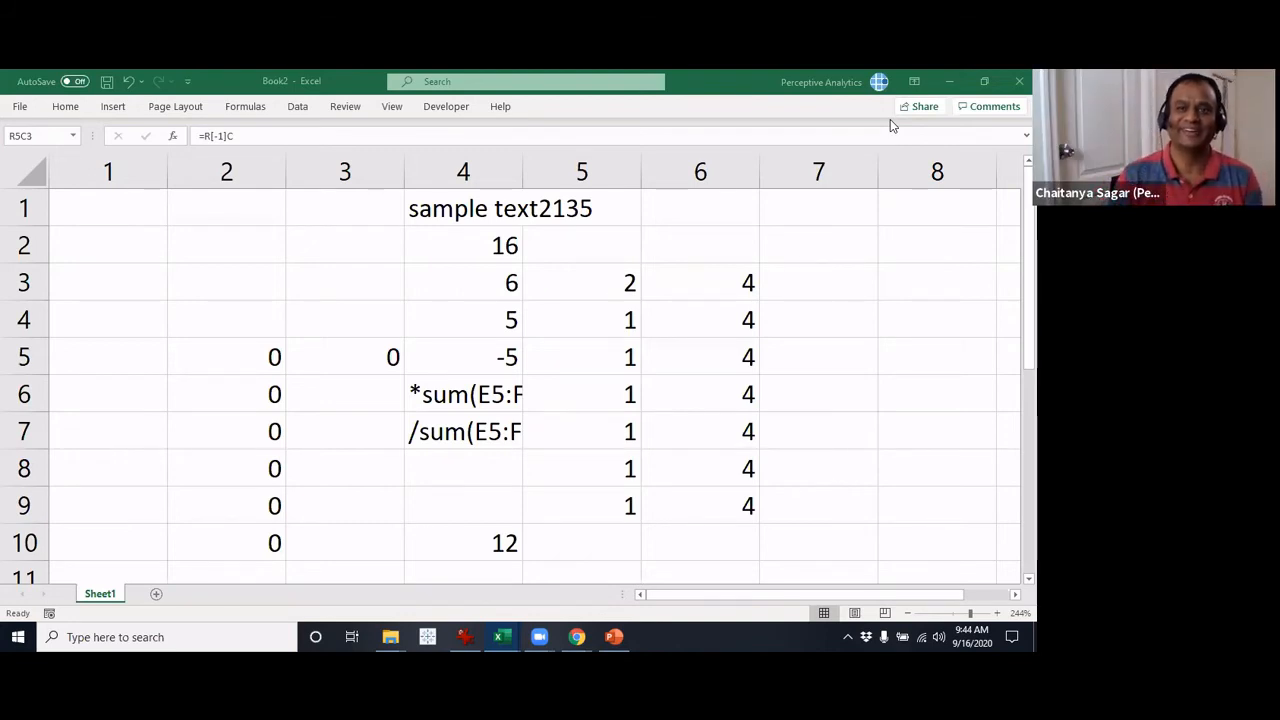
left_click(242, 296)
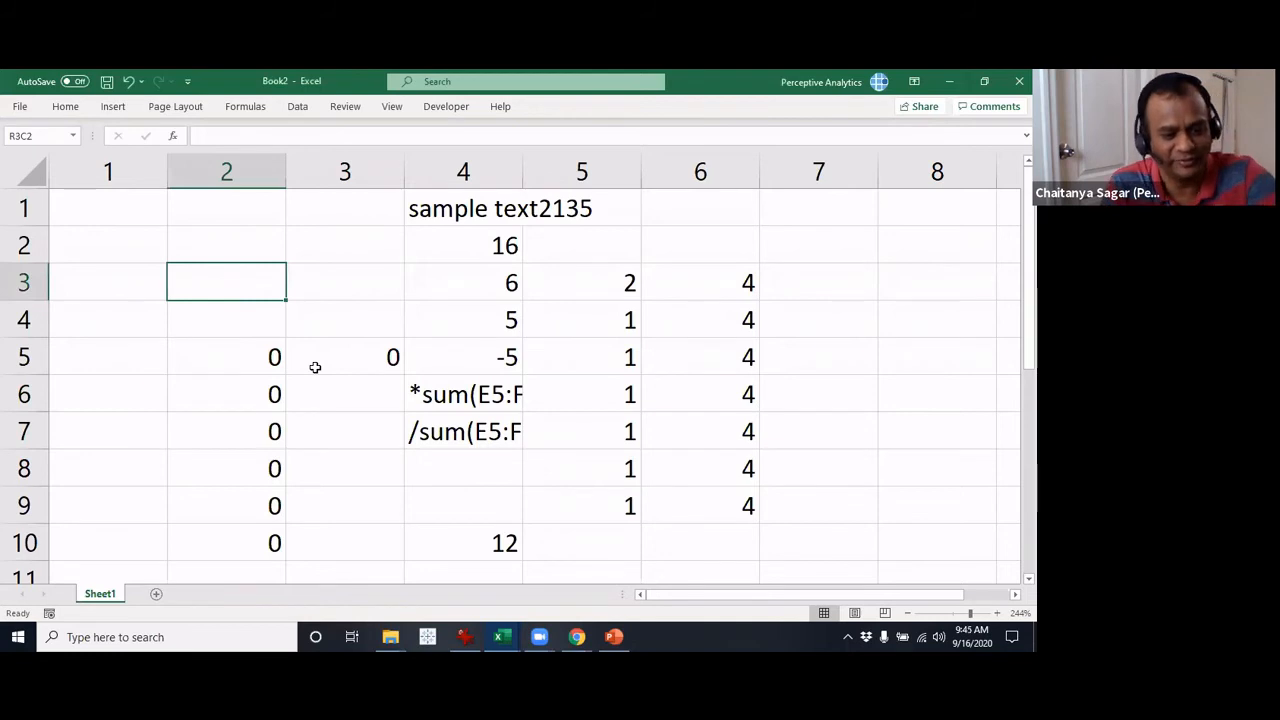
key("shift+F3")
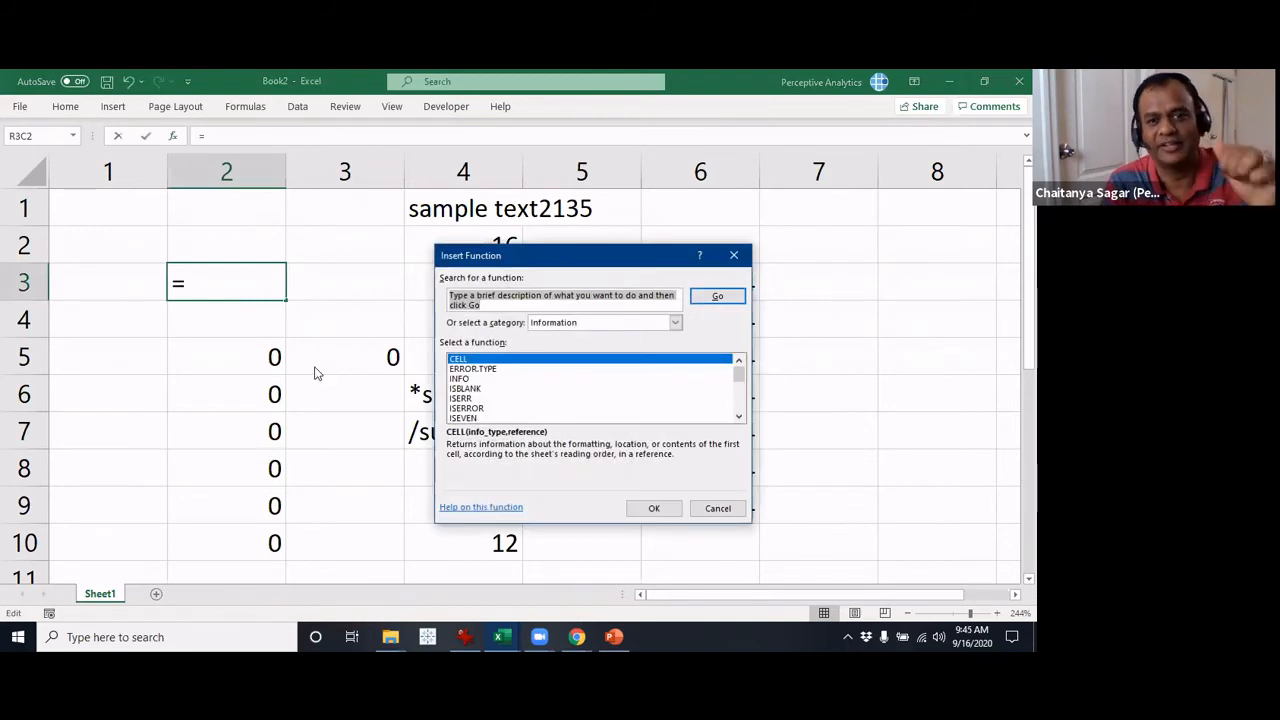
left_click(718, 509)
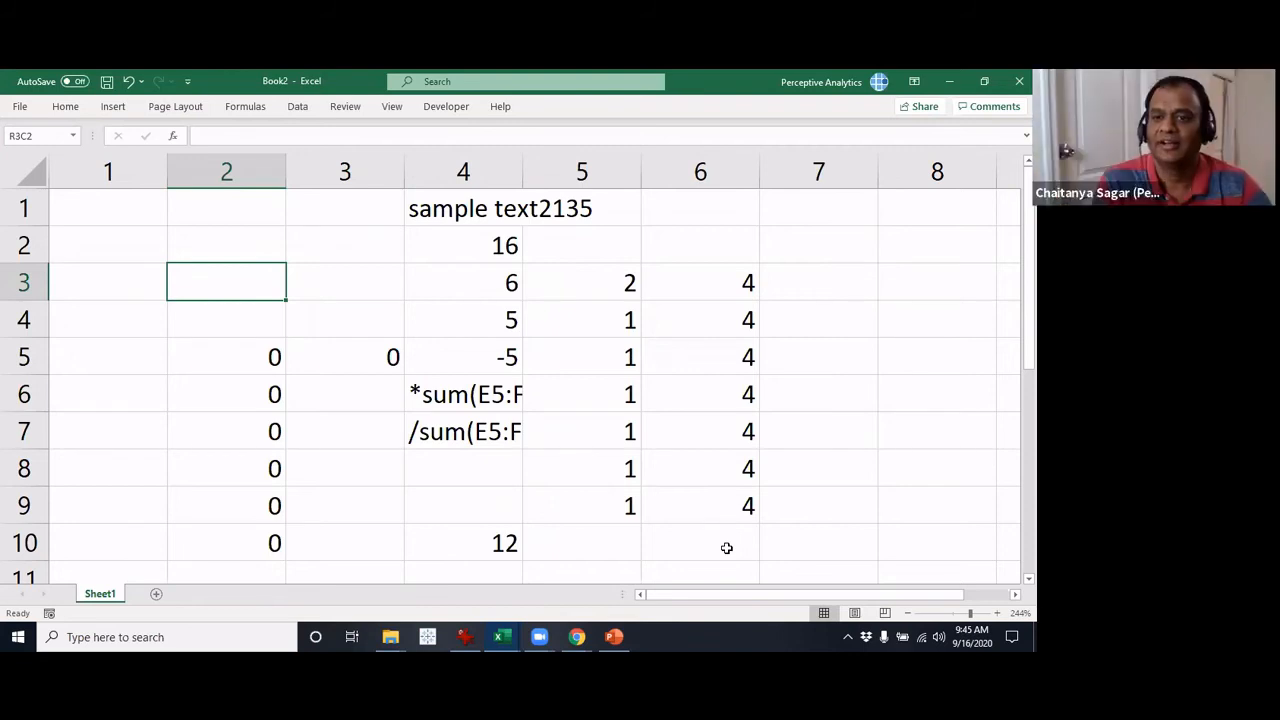
left_click(22, 114)
left_click(478, 437)
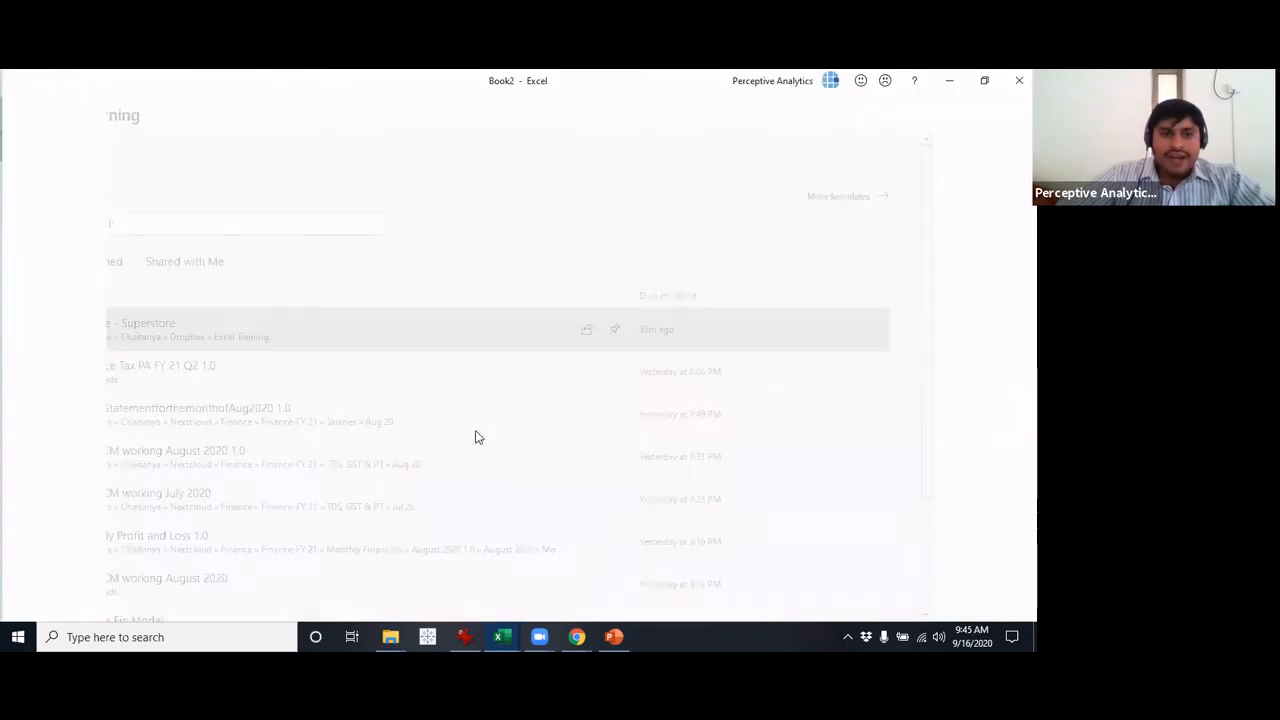
Change the formula in row 5, column 2 to the relative reference =R[4]C[2]
left_click(263, 343)
key("F2")
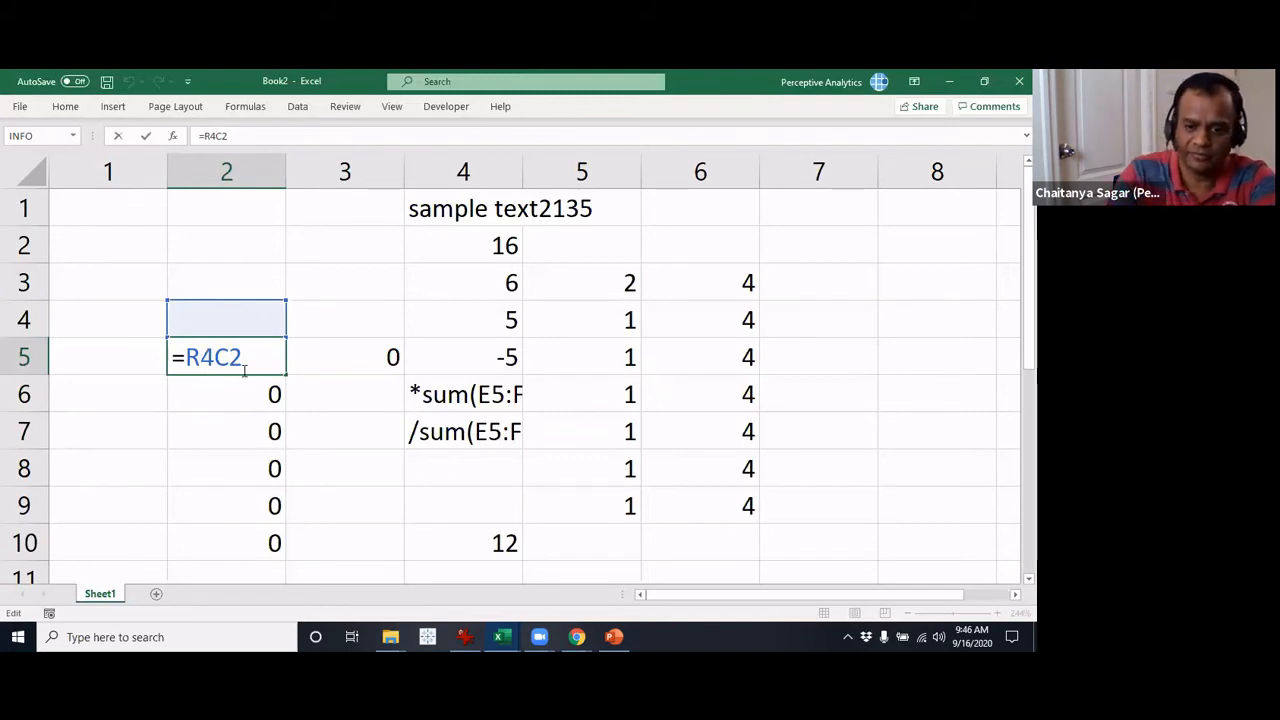
key("Left")
key("Left")
key("Left")
type("[")
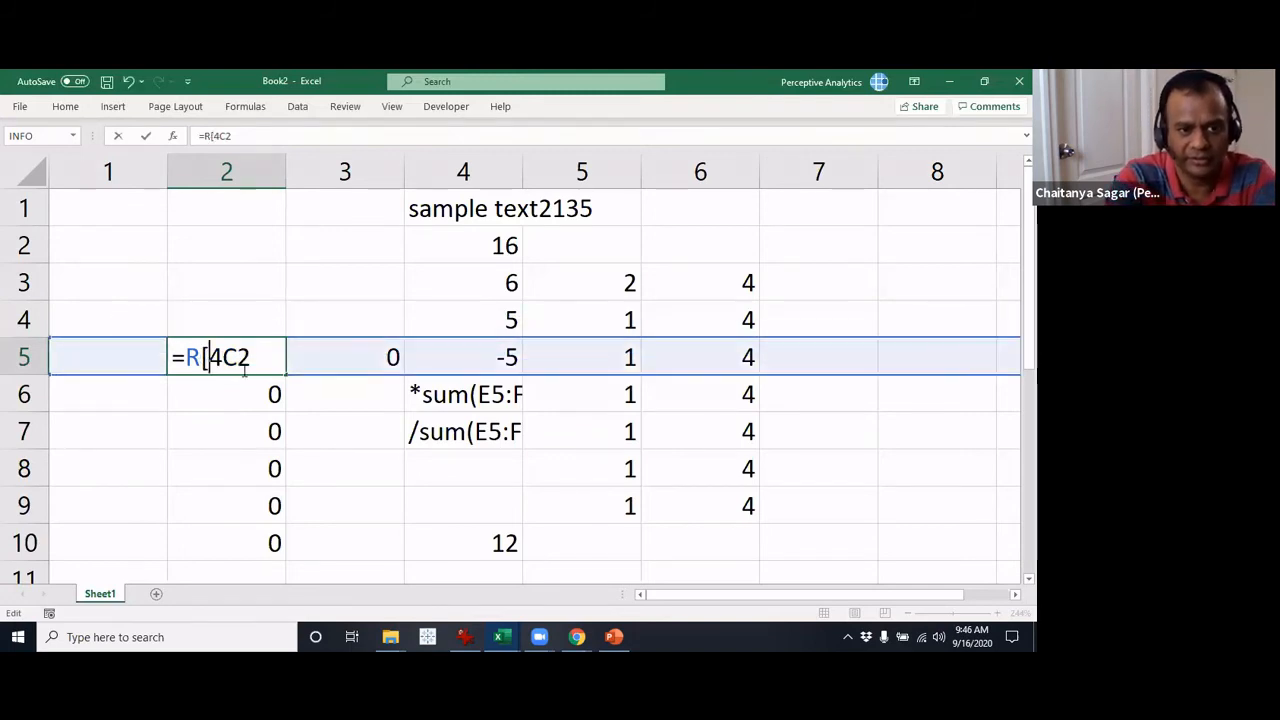
key("Right")
type("]C")
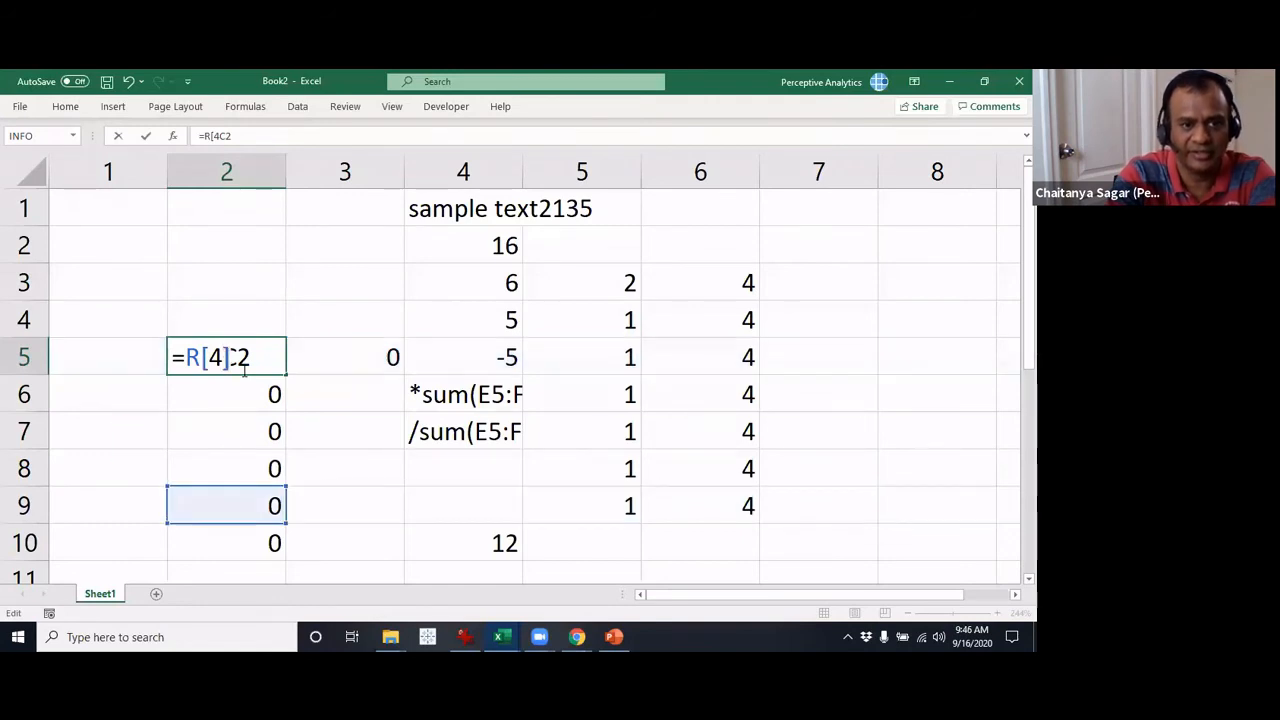
type("[2")
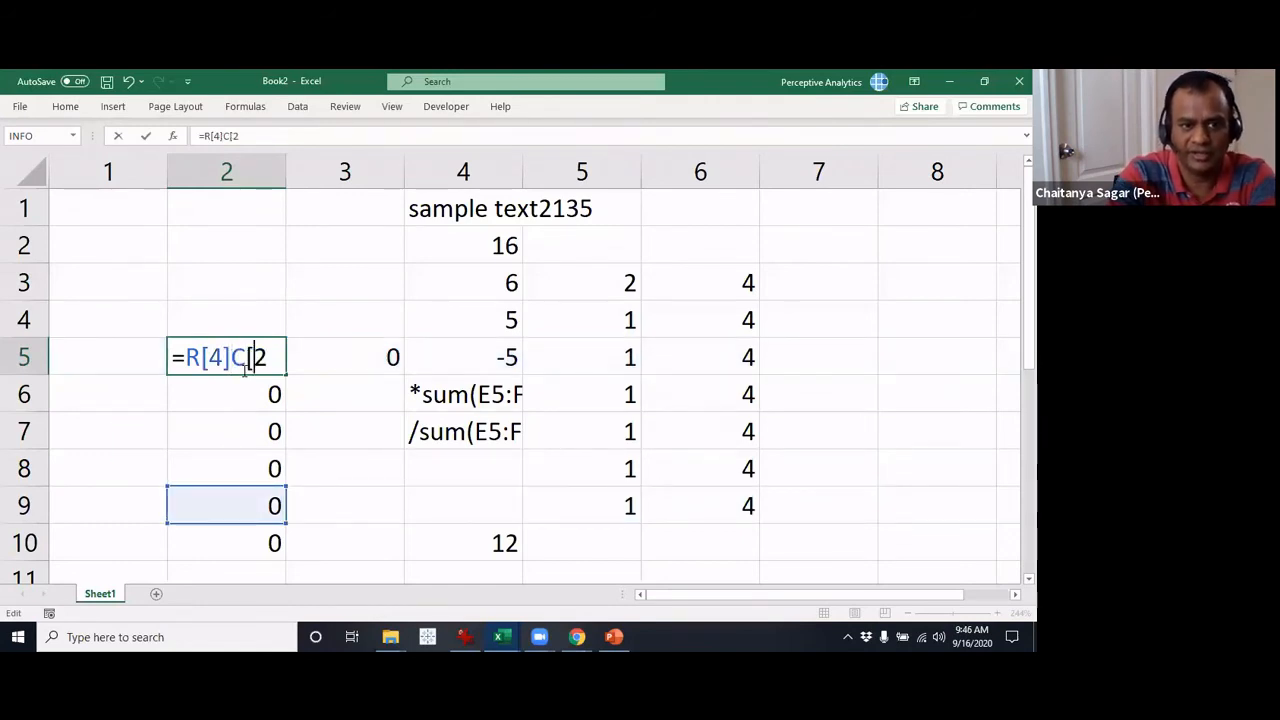
type("]")
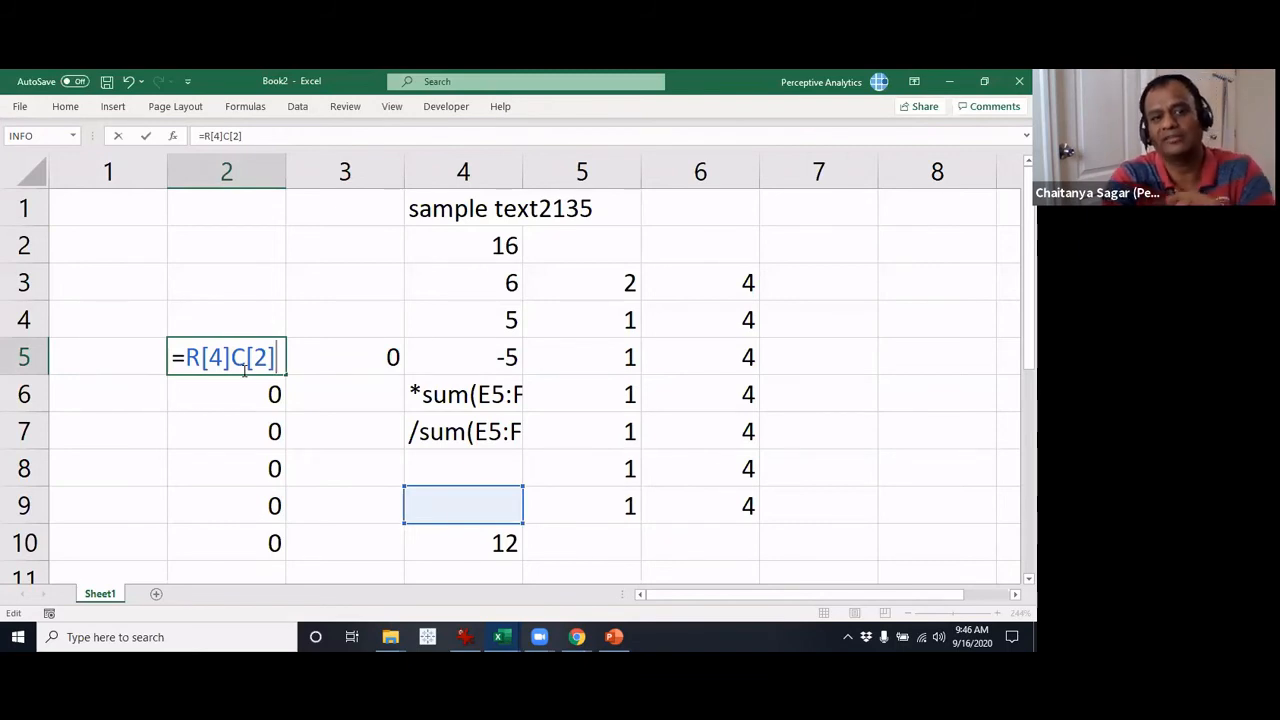
key("Return")
Remove the square brackets from the formula in row 5, column 2 to make it the absolute reference =R4C2
left_click(244, 366)
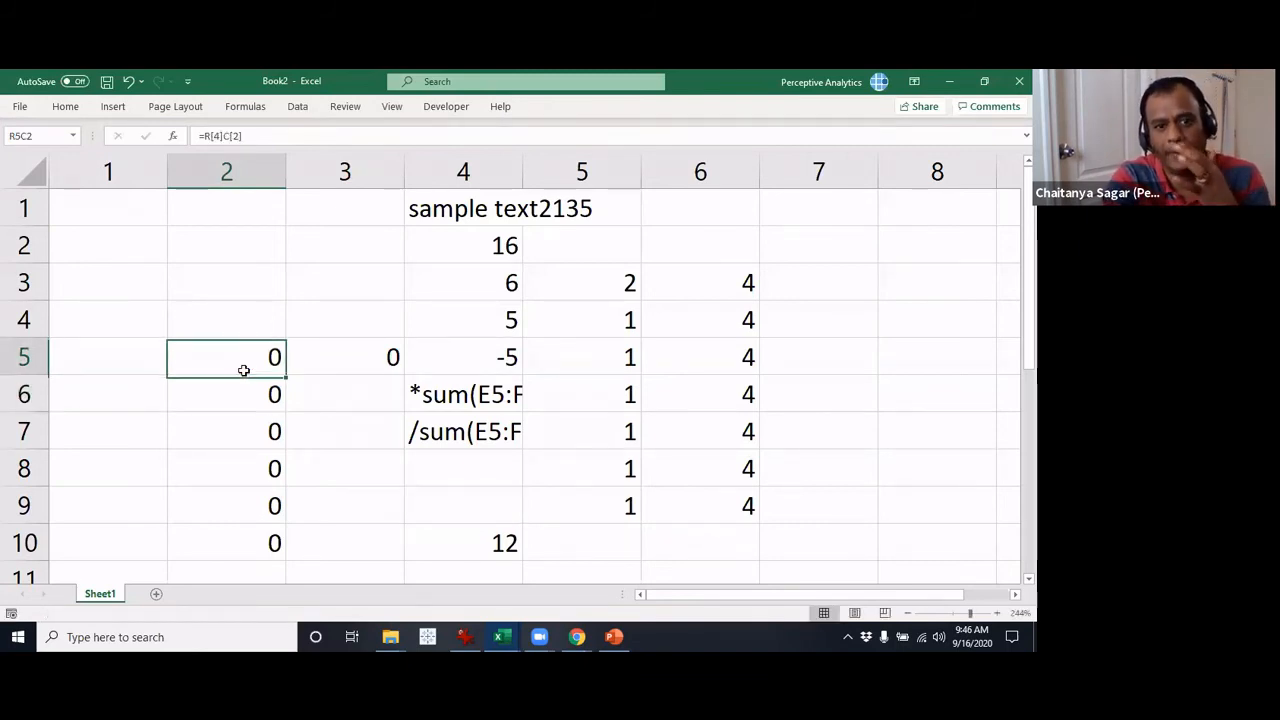
key("F2")
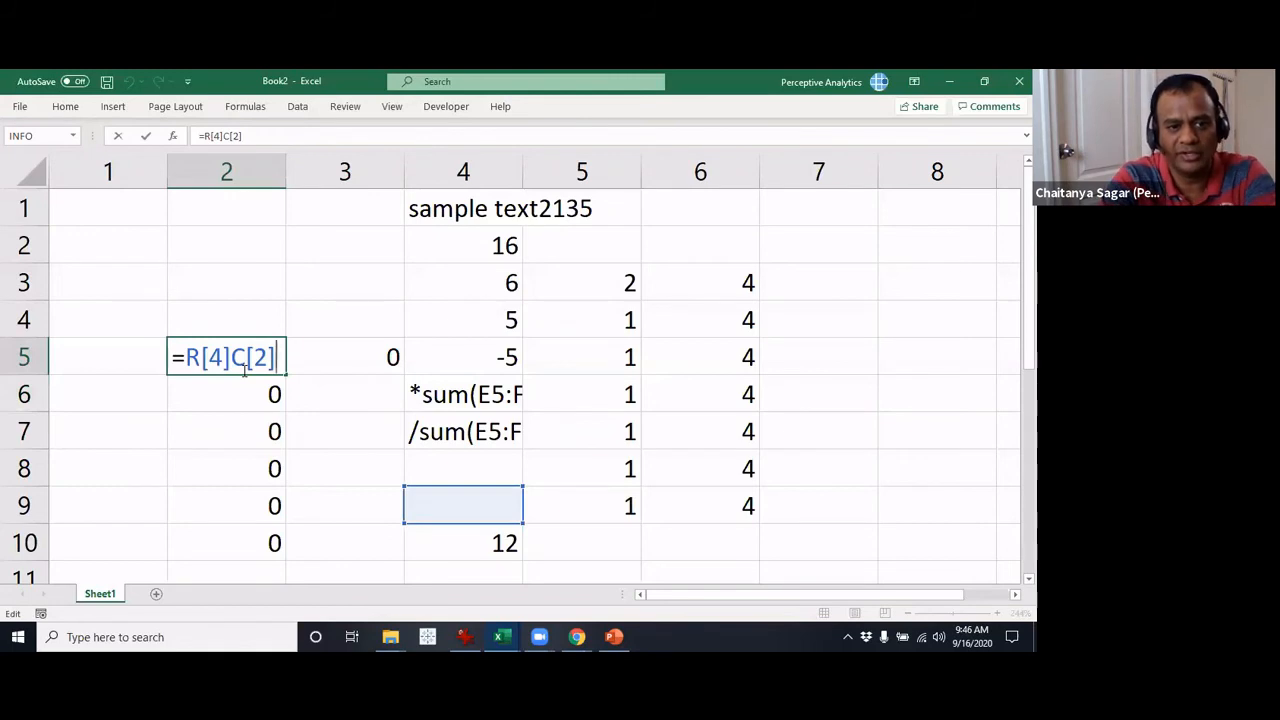
key("BackSpace")
key("Left")
key("BackSpace")
key("Left")
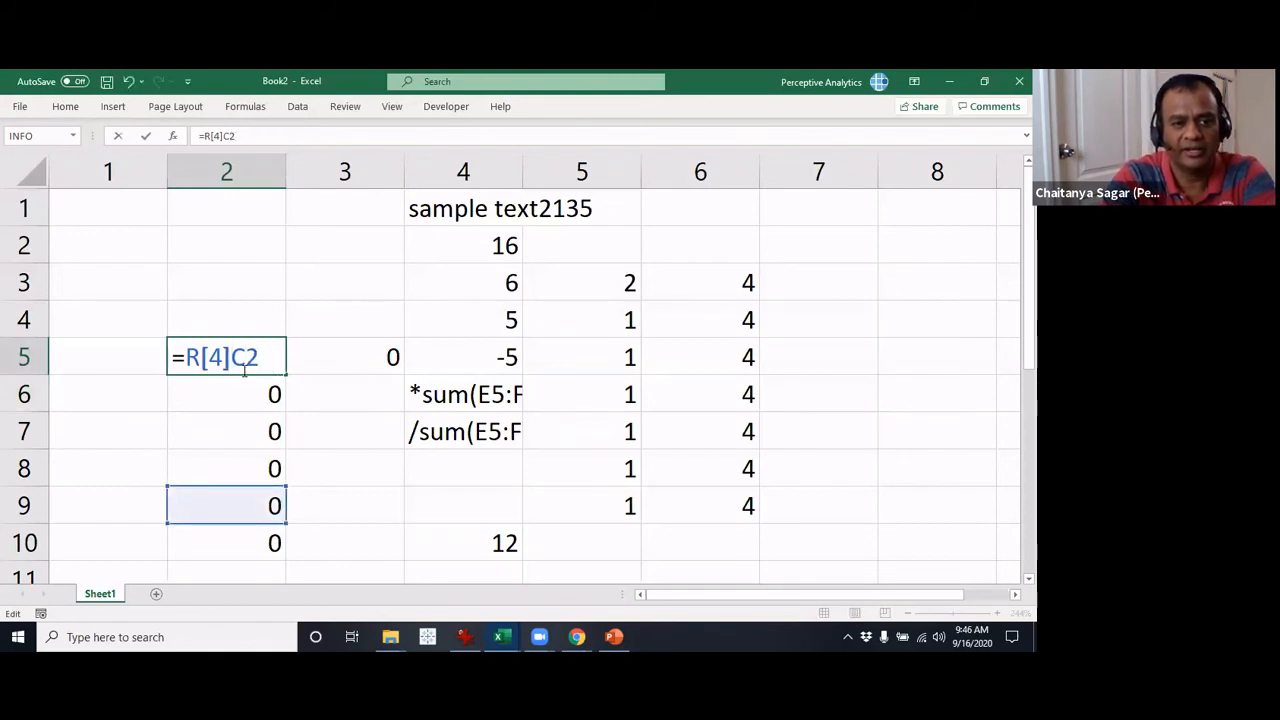
key("BackSpace")
key("Left")
key("BackSpace")
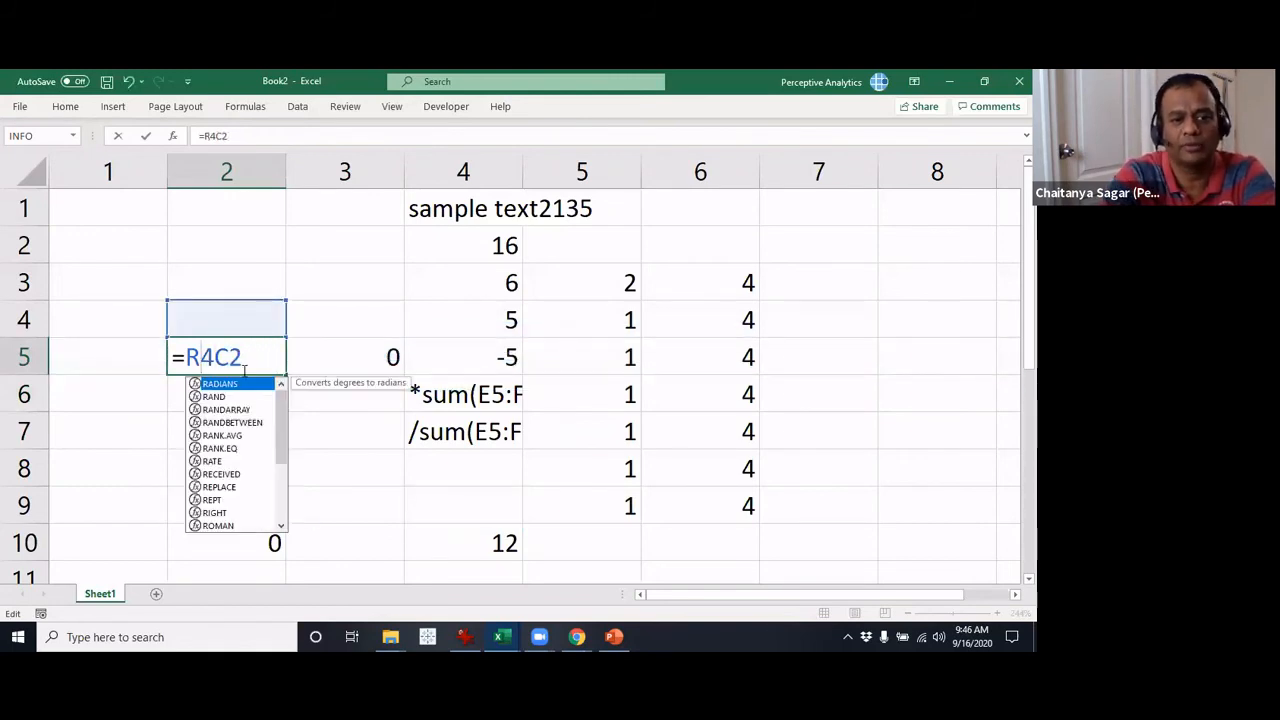
key("Return")
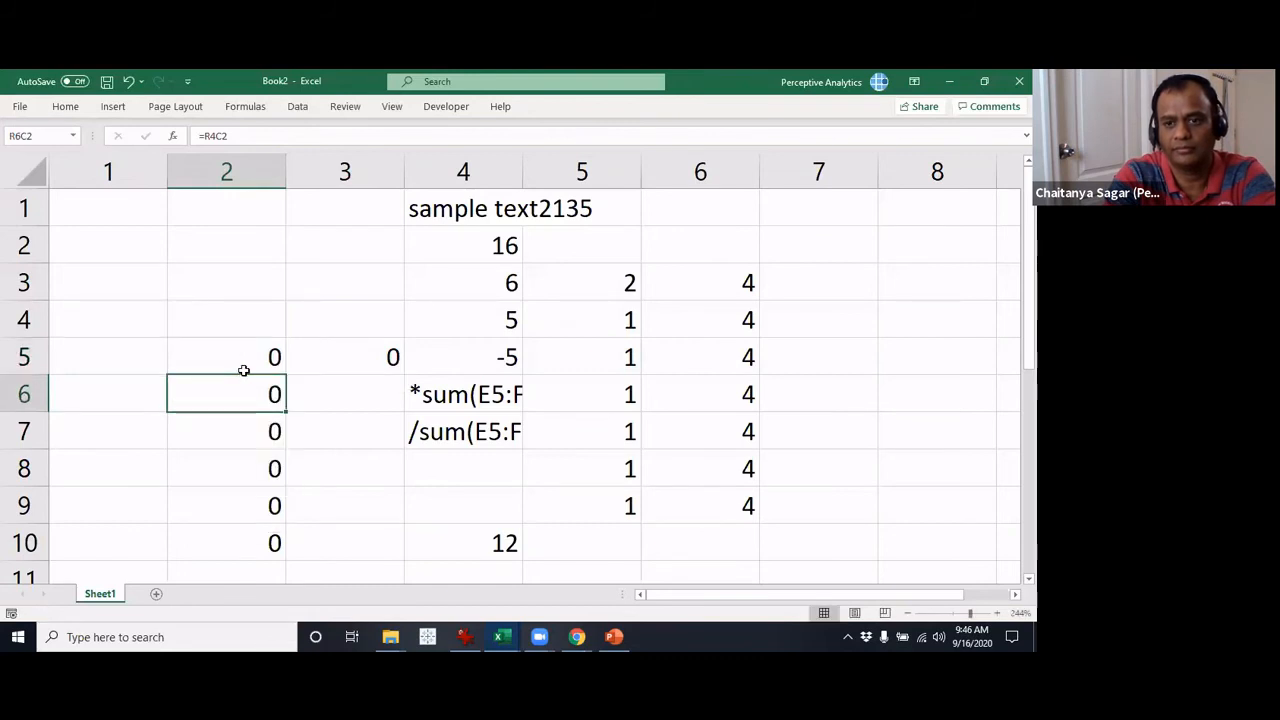
Undo the last formula change in row 5, column 2
left_click(243, 370)
key("ctrl+z")
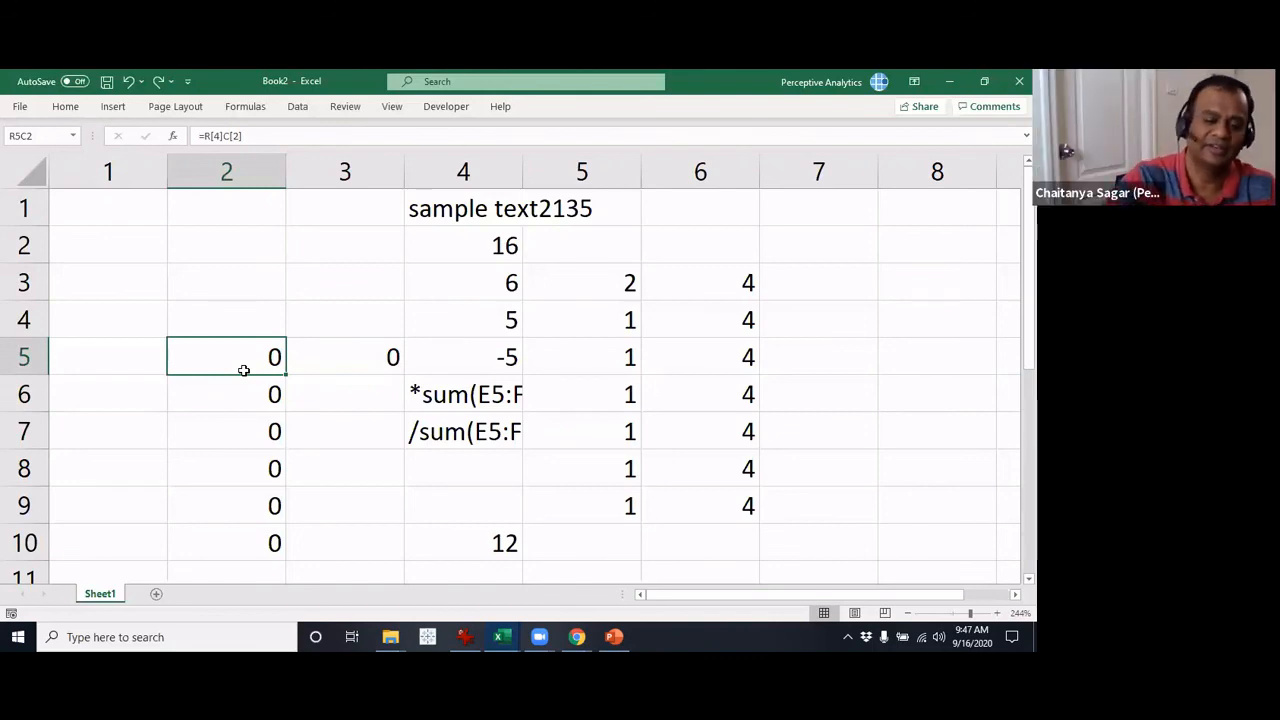
key("Up")
type("@")
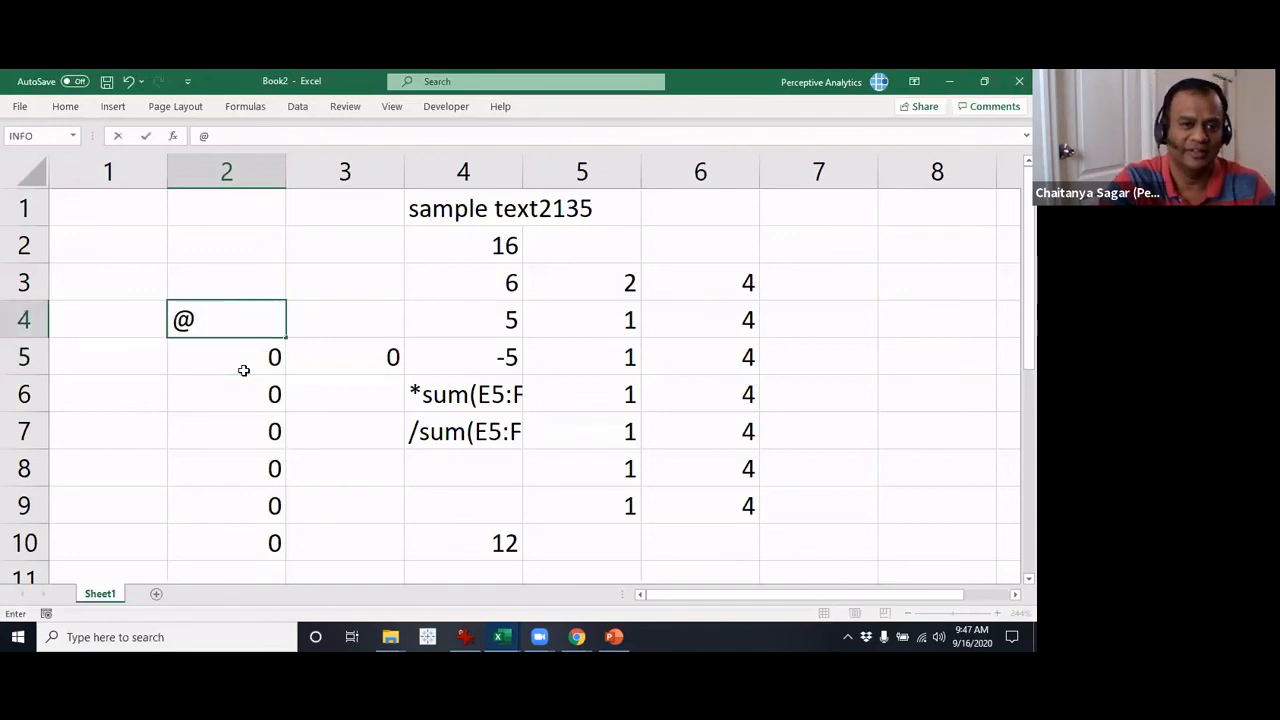
key("Escape")
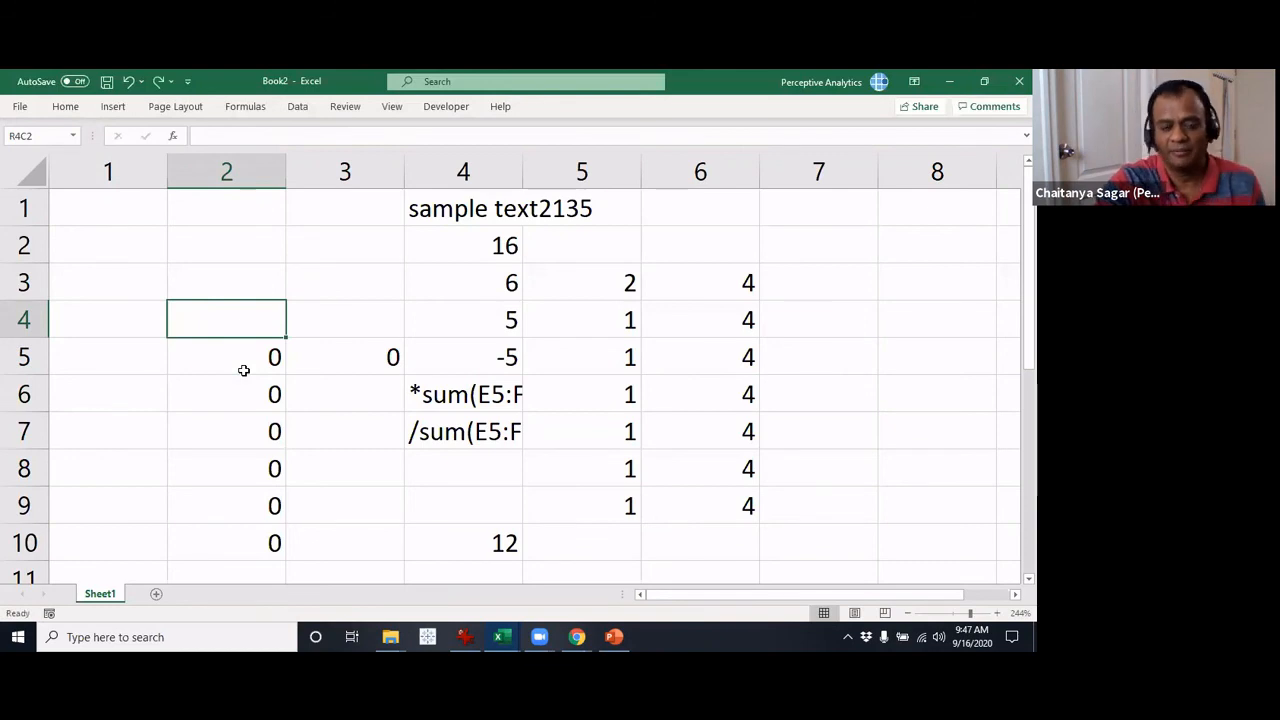
key("Down")
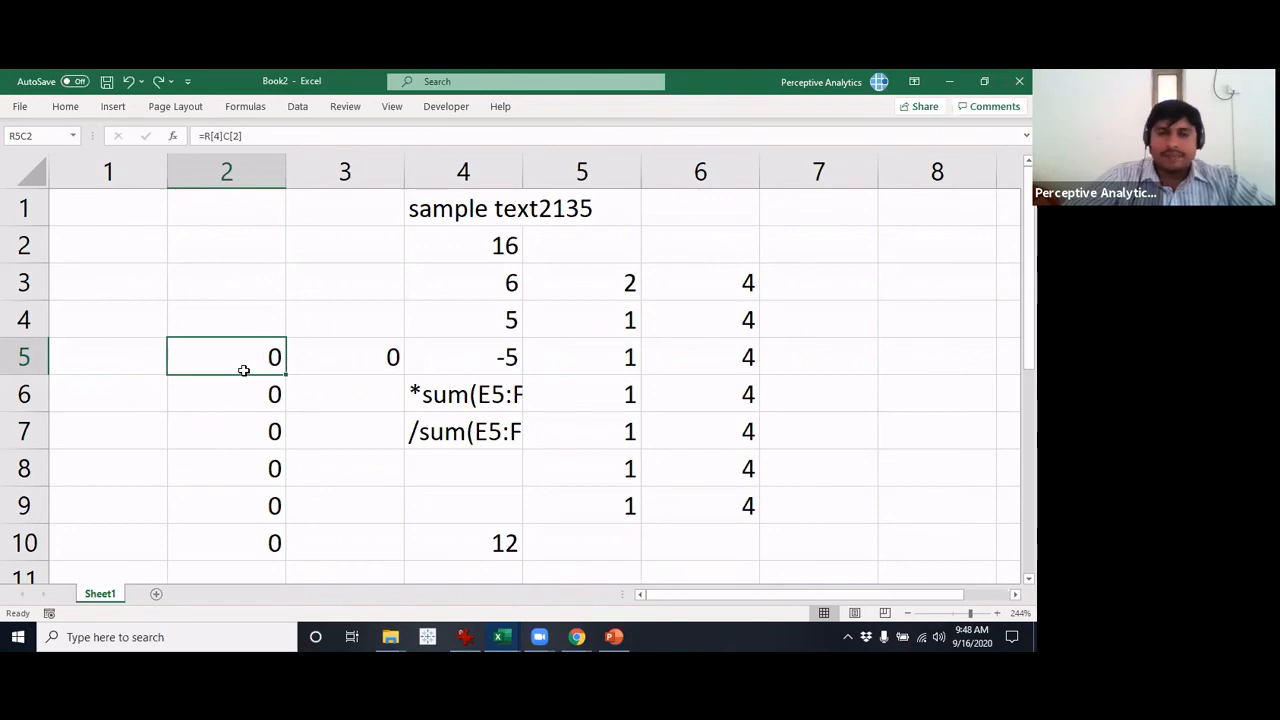
Disable the R1C1 reference style in the formula options to return the sheet to A1 notation
left_click(22, 107)
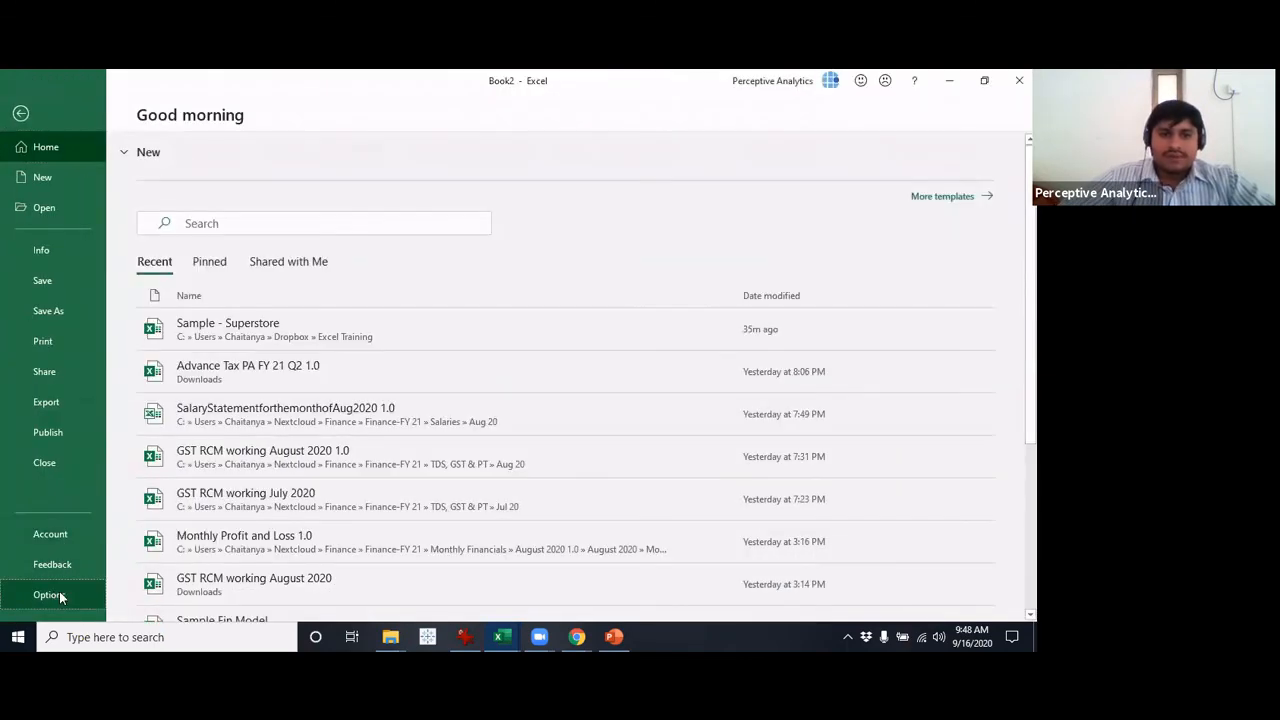
key("Escape")
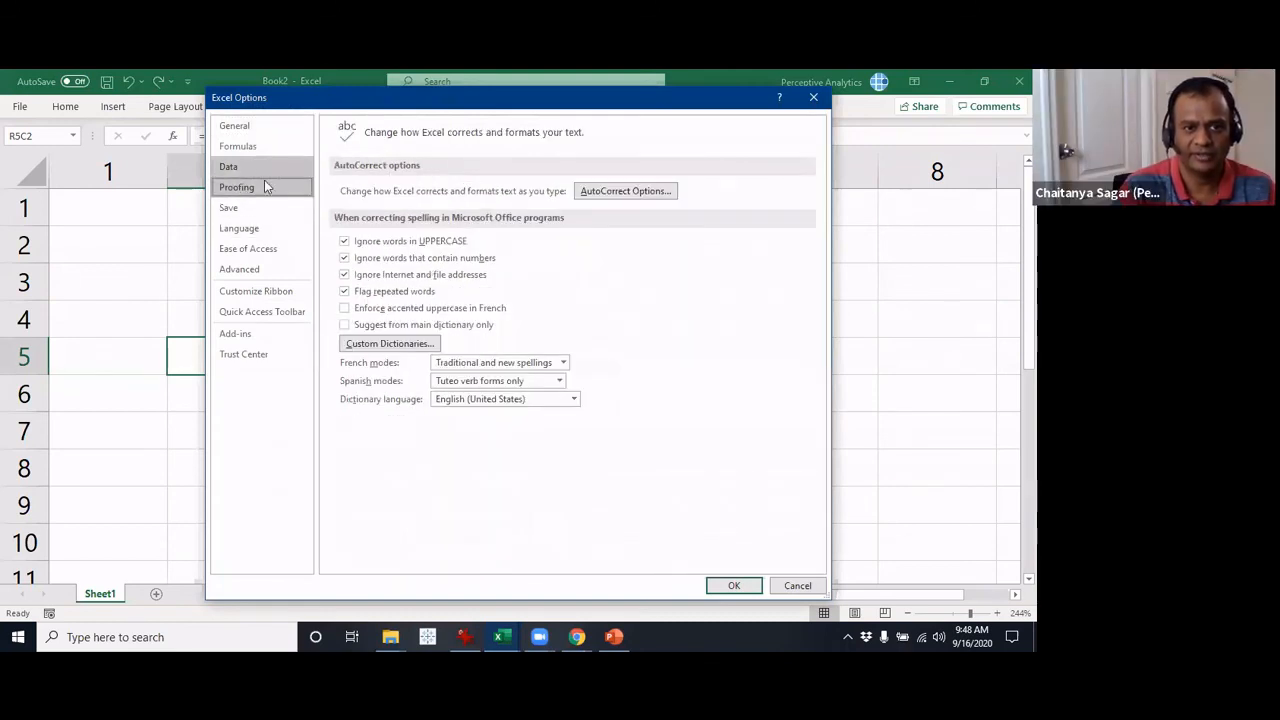
left_click(260, 150)
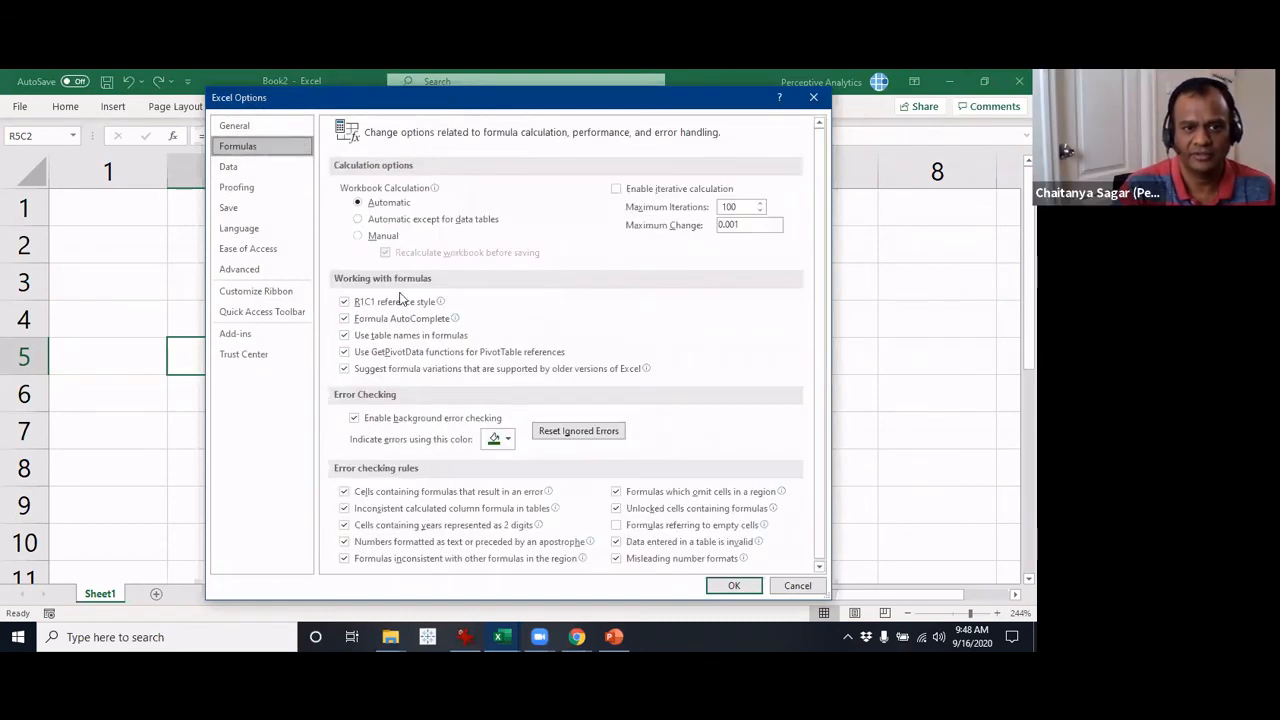
left_click(398, 301)
left_click(731, 586)
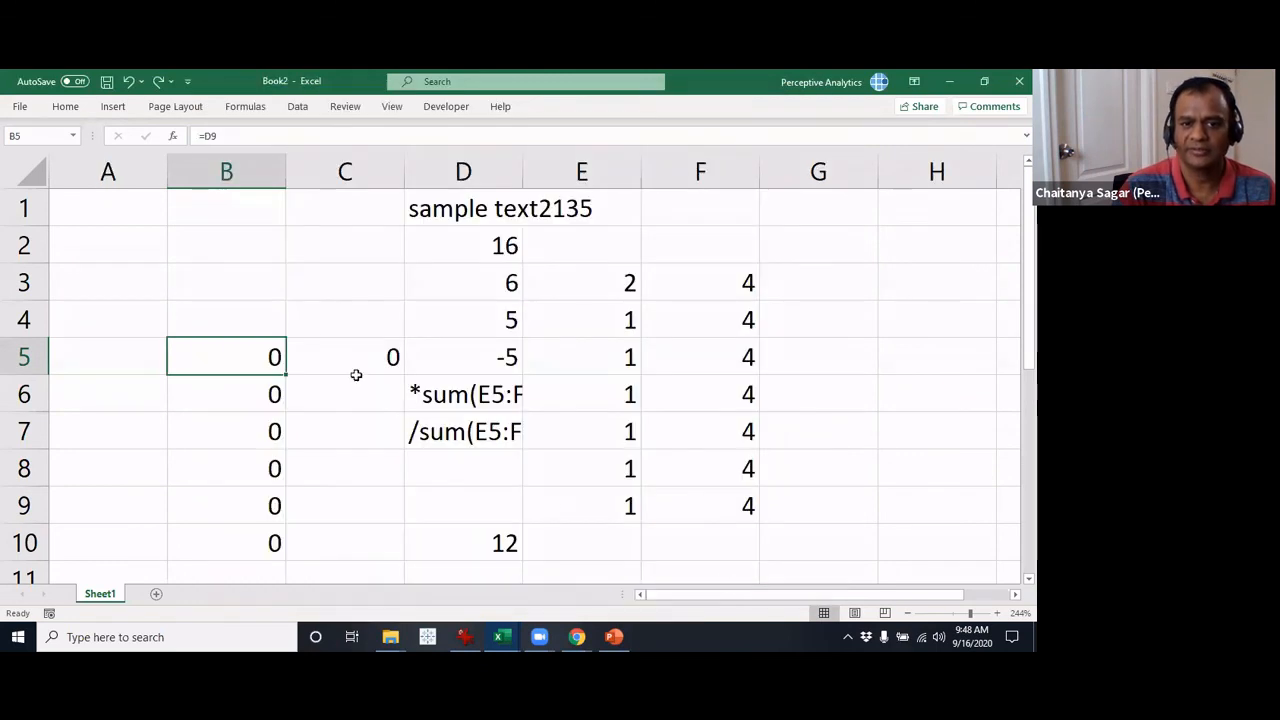